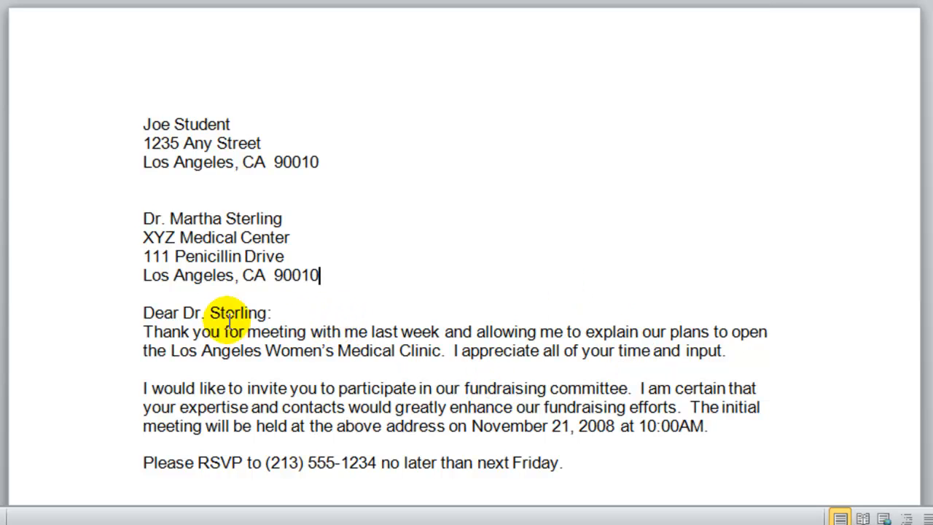
Replace the sender's name with "Your Name" in both the return address and the closing signature
left_click(139, 126)
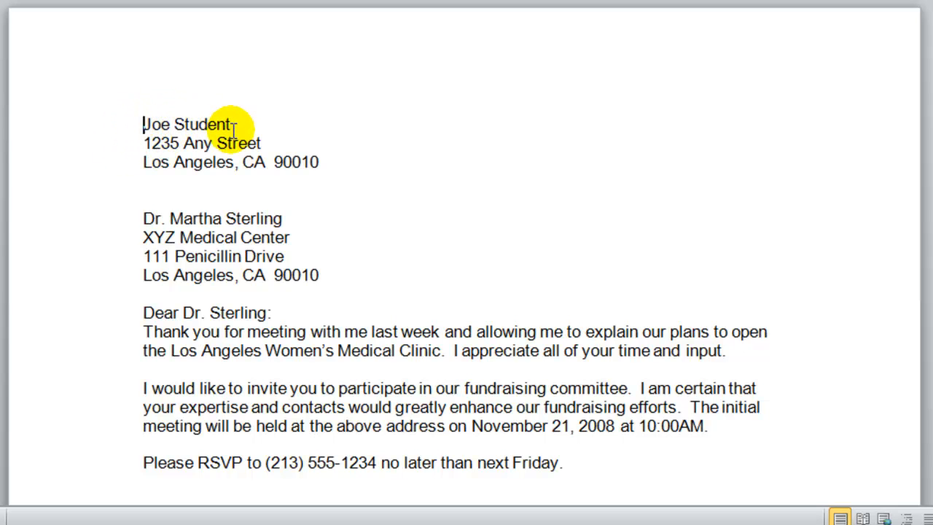
left_click(110, 126)
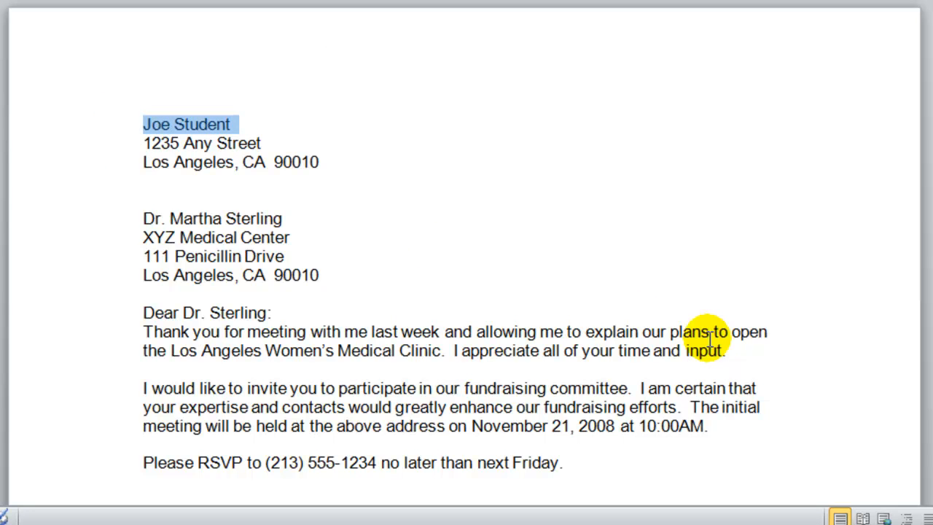
type("Your Name")
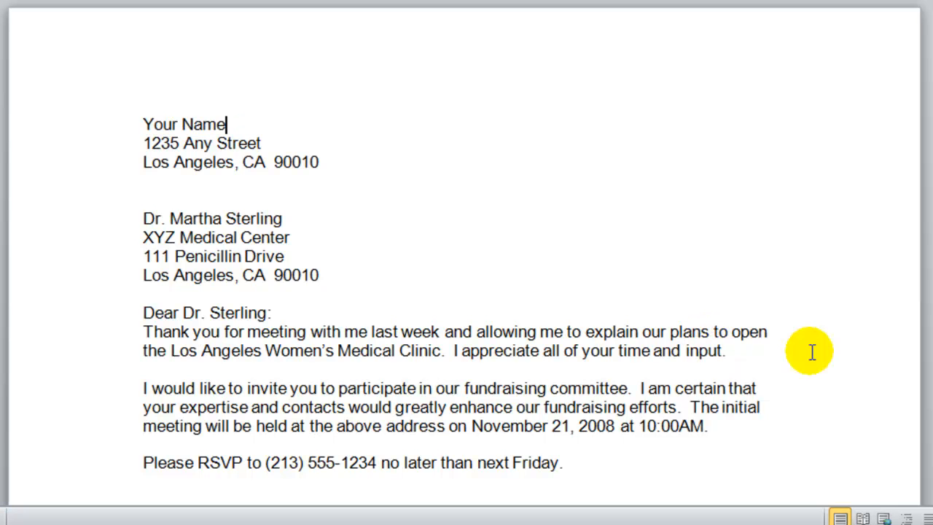
scroll(517, 285, "down", 5)
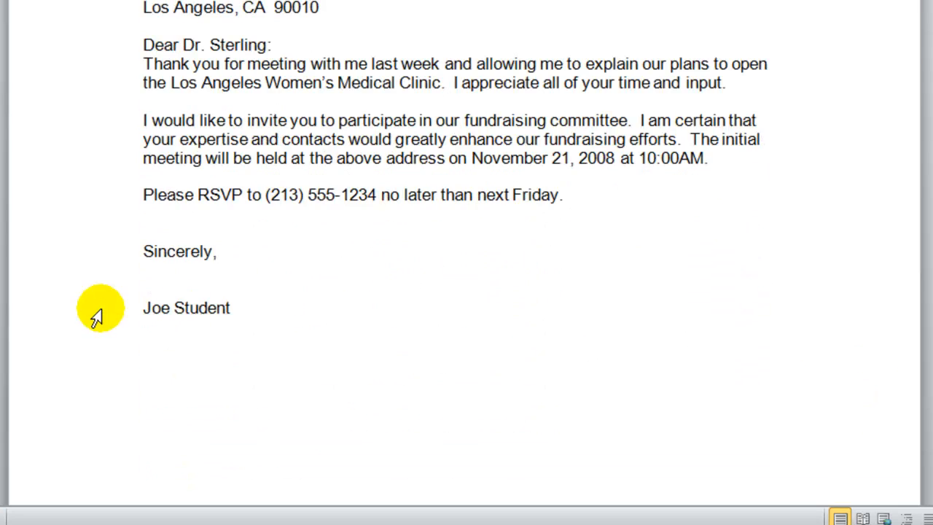
left_click(96, 317)
type("Your Name")
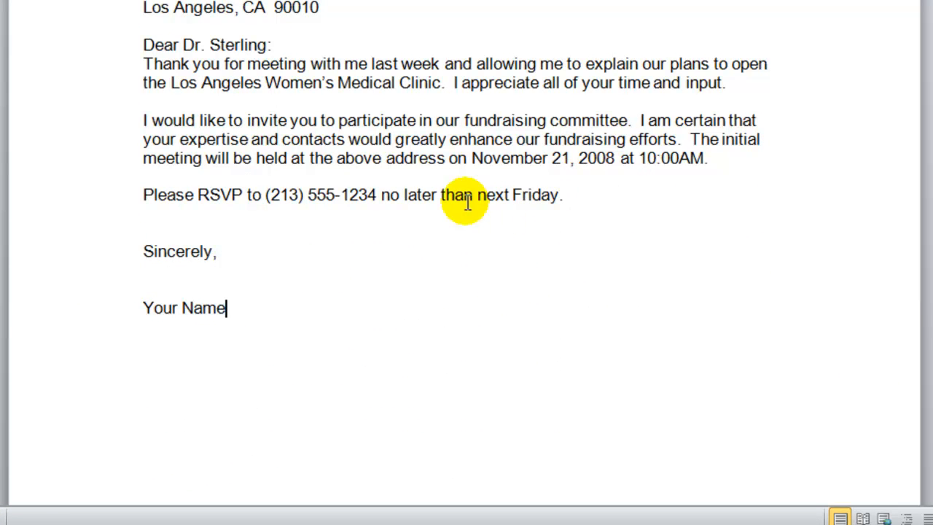
Insert the current date in the "November 28, 2010" format on the blank line directly above the recipient's address
scroll(462, 199, "up", 5)
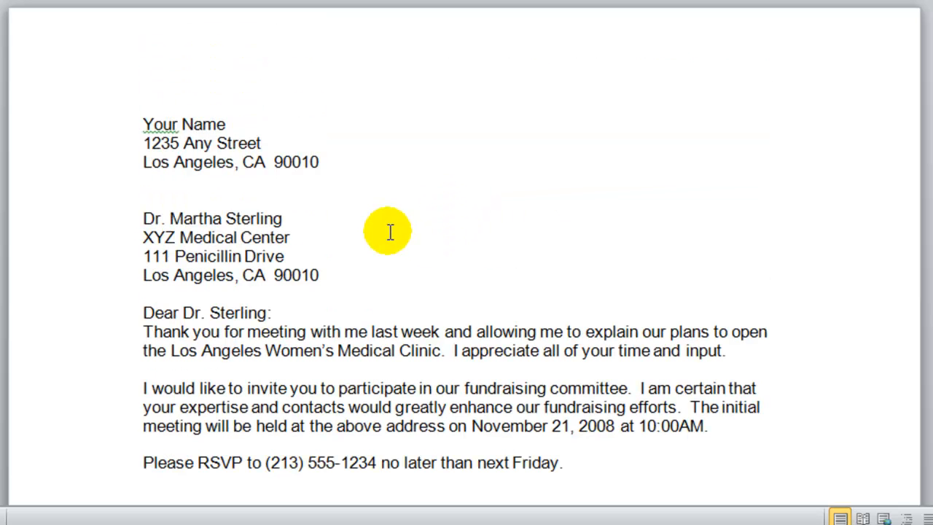
left_click(161, 192)
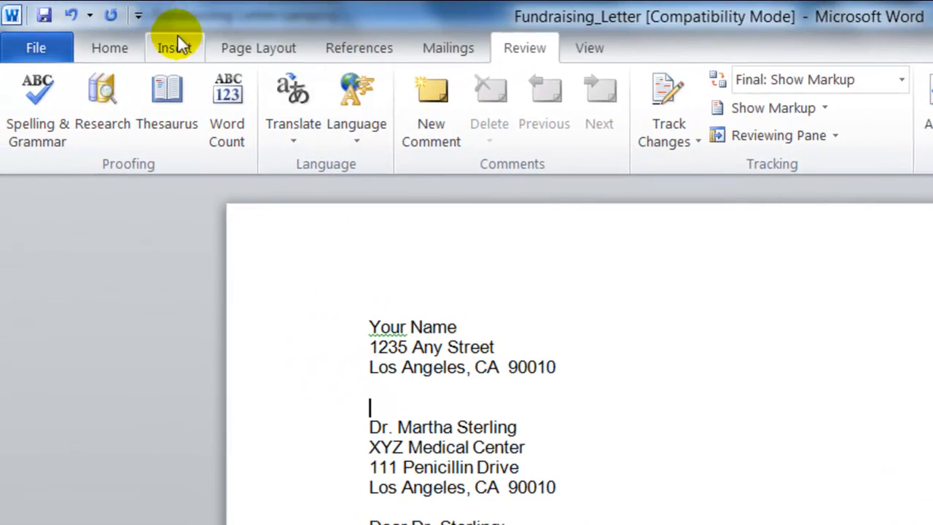
left_click(179, 40)
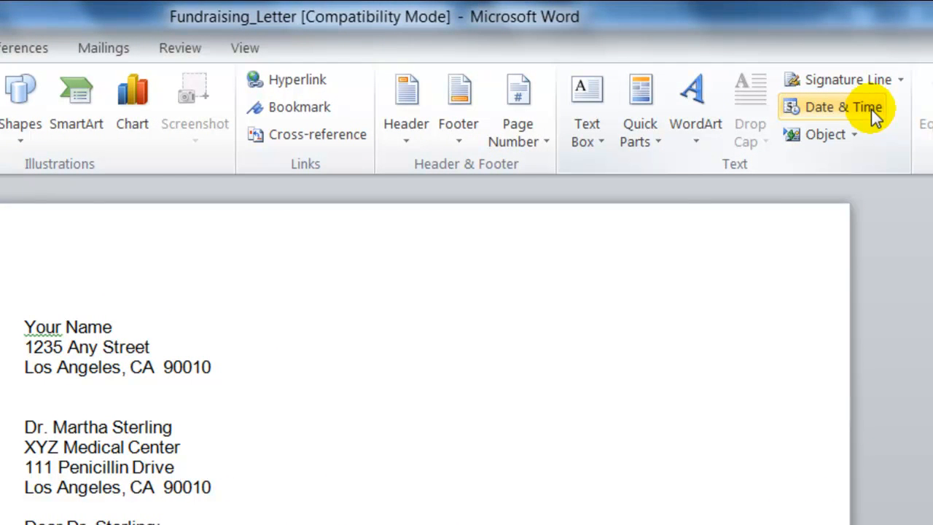
left_click(871, 110)
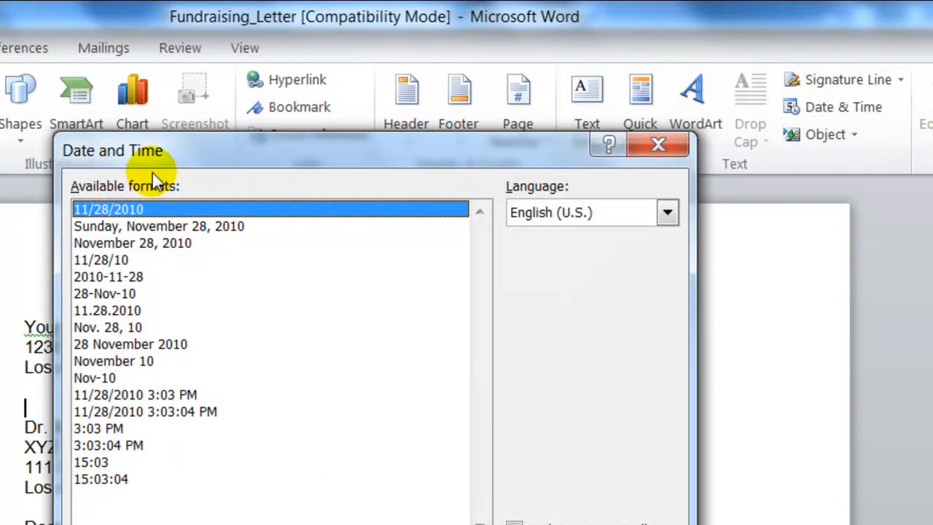
left_click(156, 251)
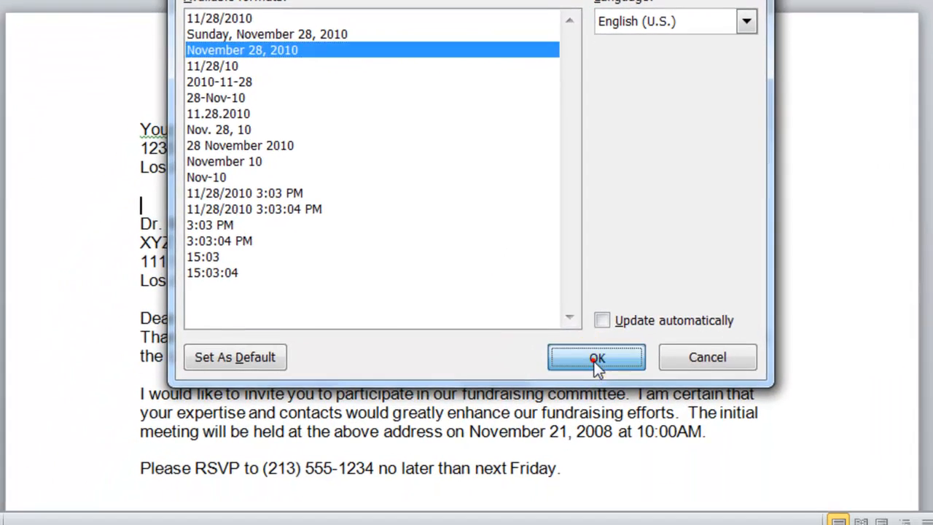
left_click(558, 449)
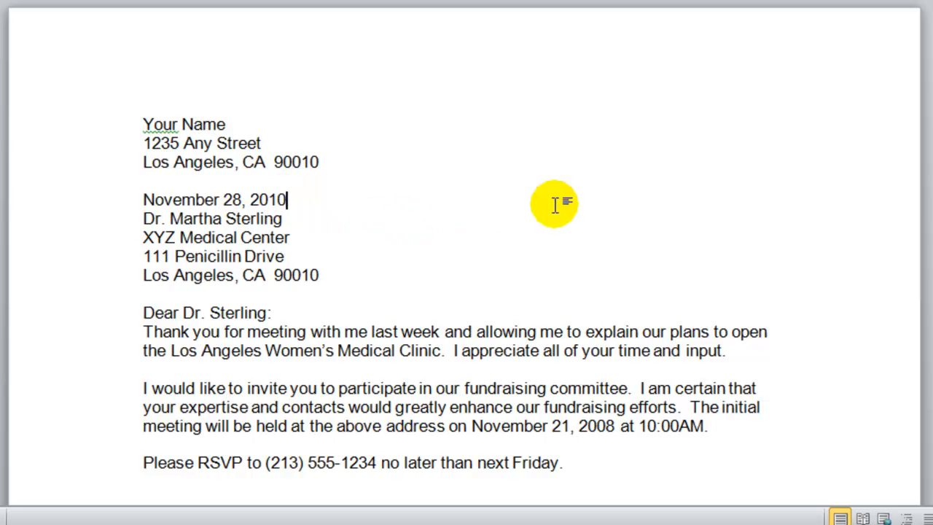
Add a blank line between the date and the recipient's name
key("Return")
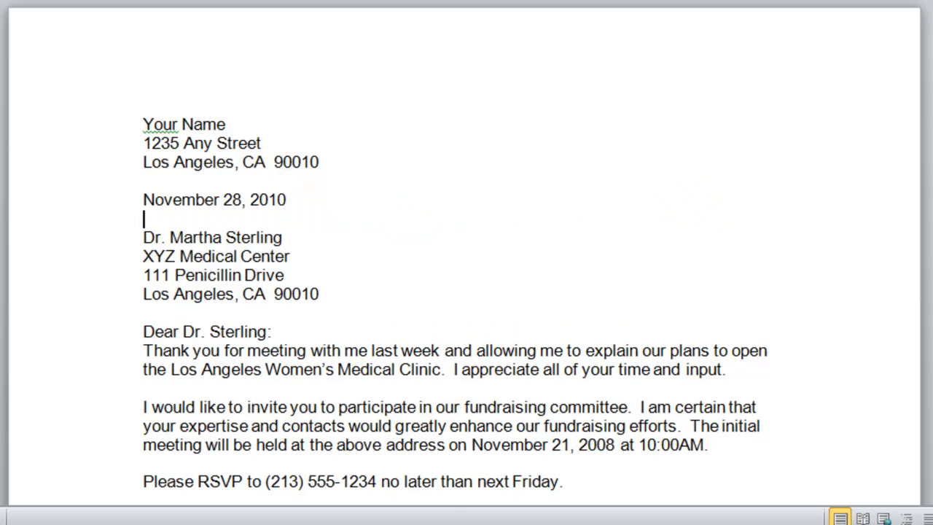
key("BackSpace")
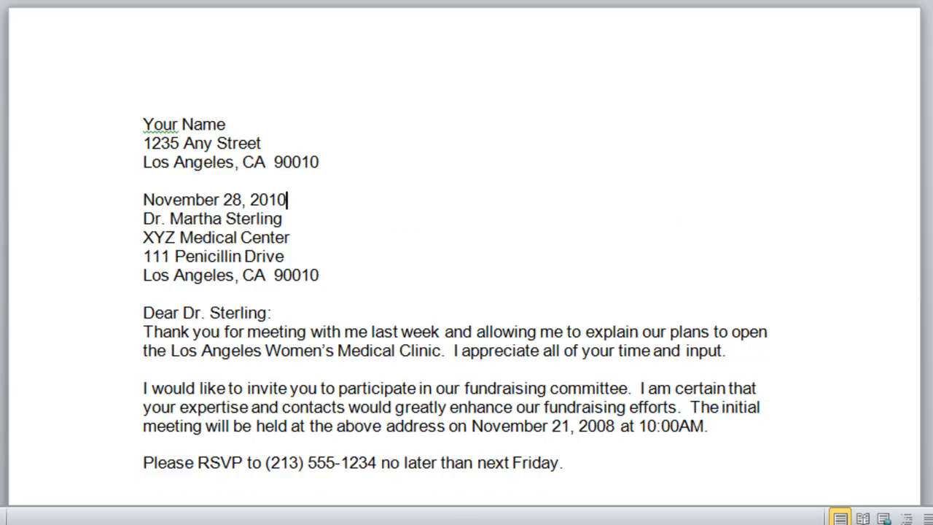
left_click(140, 218)
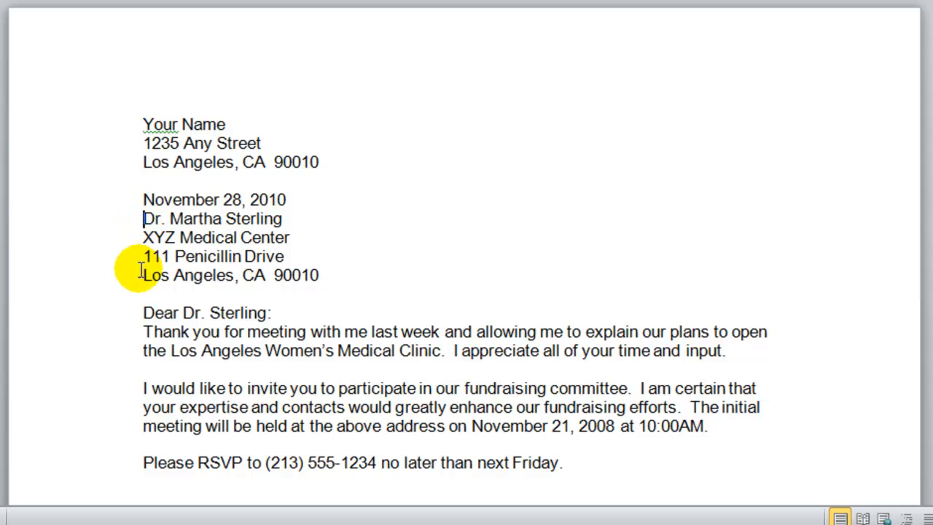
key("Return")
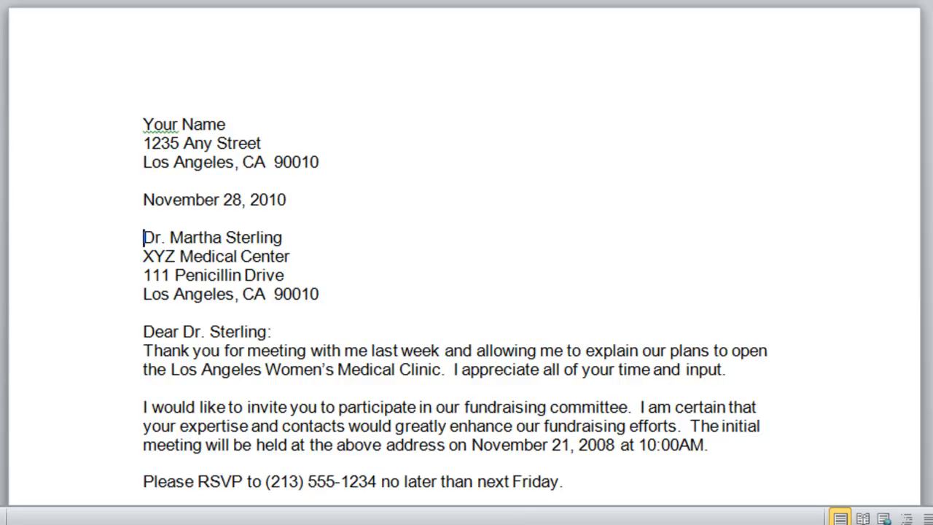
Start a paragraph above the RSVP line: "As we discussed, the cinic will need approximately $300,000 in seed money before we can contemplate opening our doors."
scroll(212, 299, "down", 2)
left_click(185, 354)
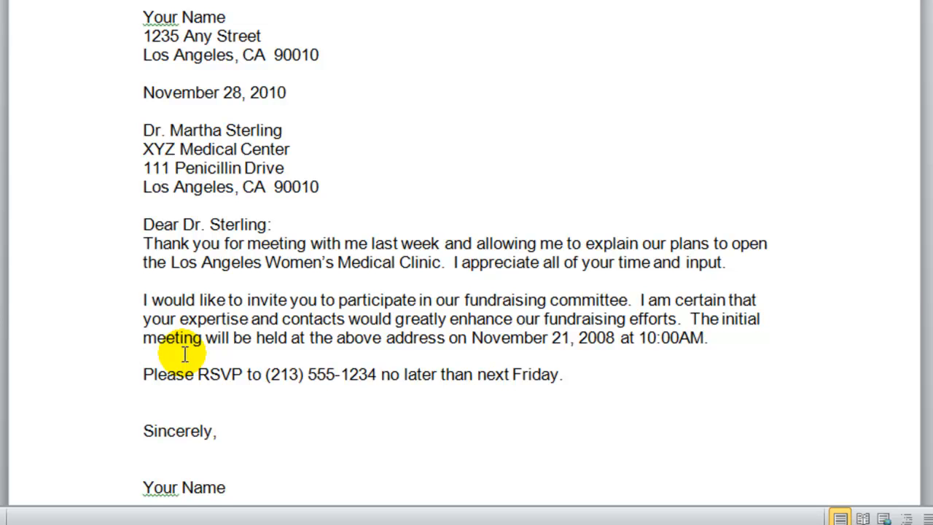
key("Return")
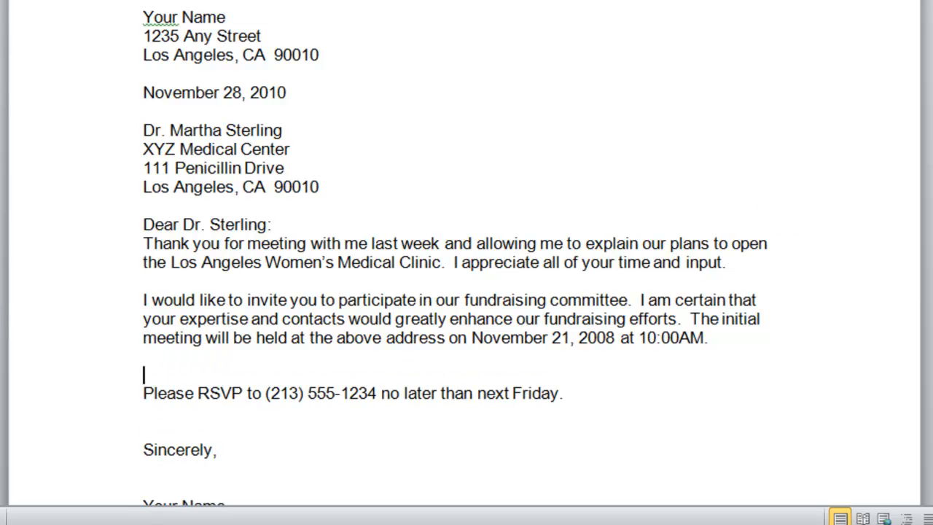
type("As we discussed")
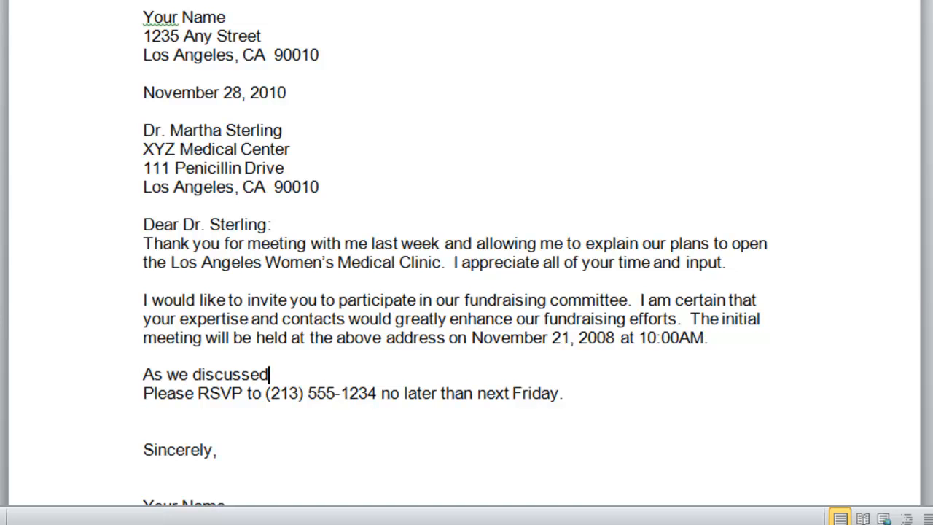
type(", the cinic will need approximately $300,0")
key("BackSpace")
type(",000 in see")
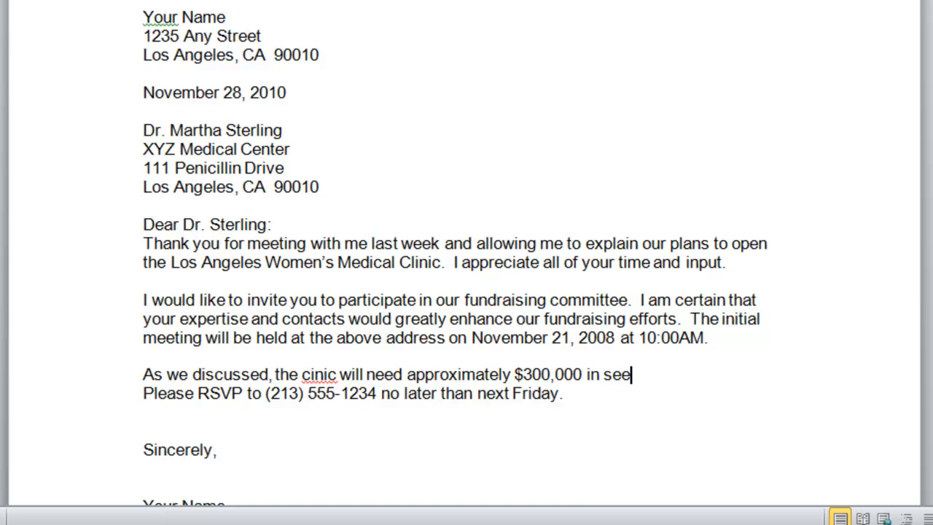
type("d money before w")
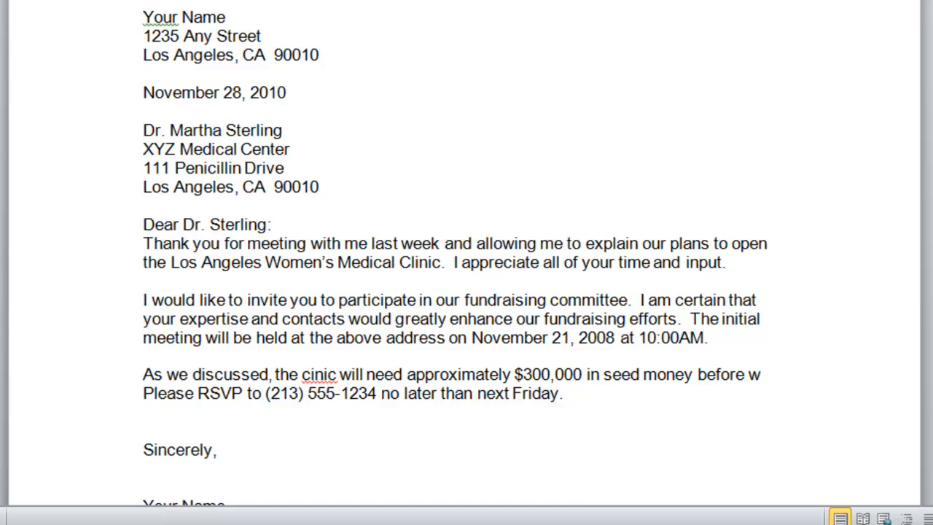
type("e can contemplate o")
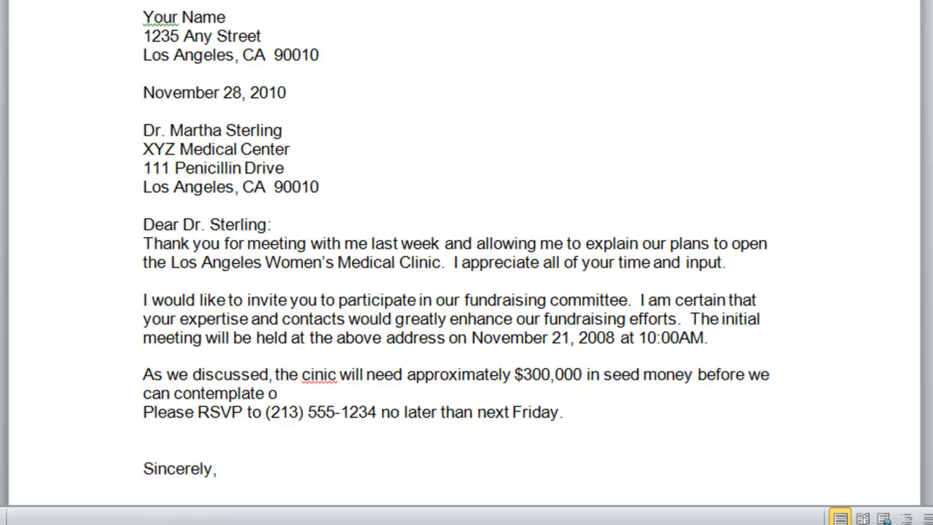
type("pening our do")
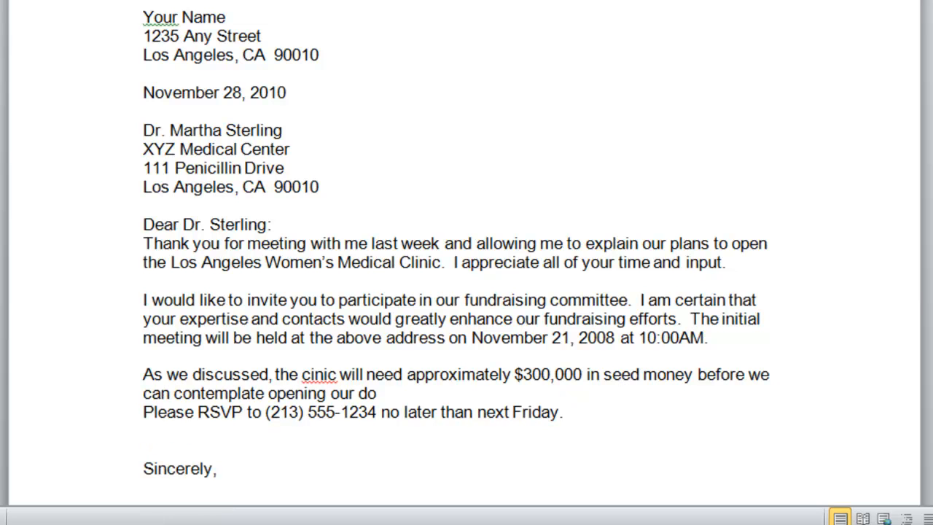
type("ors.  I hav")
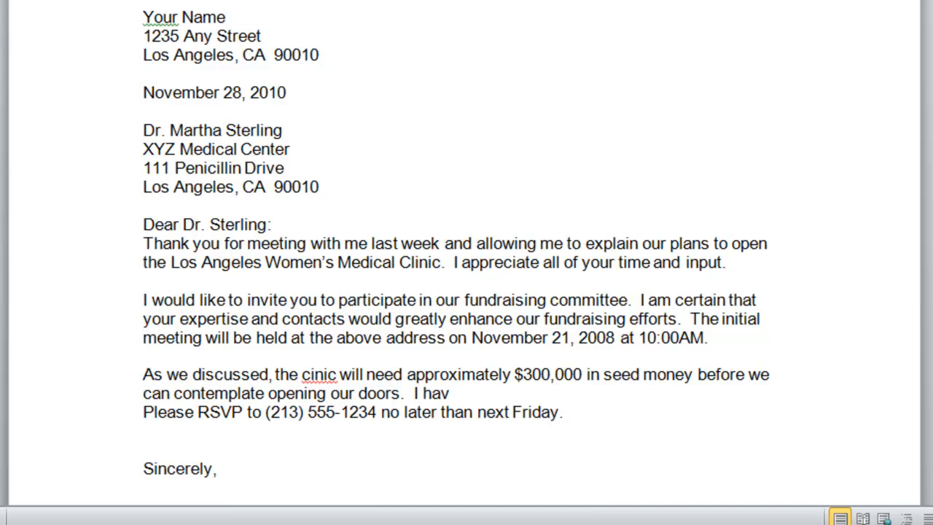
Continue the new paragraph with "I have already obtained commitments from varius medical organizaiotions for $125,000"
type("e already o")
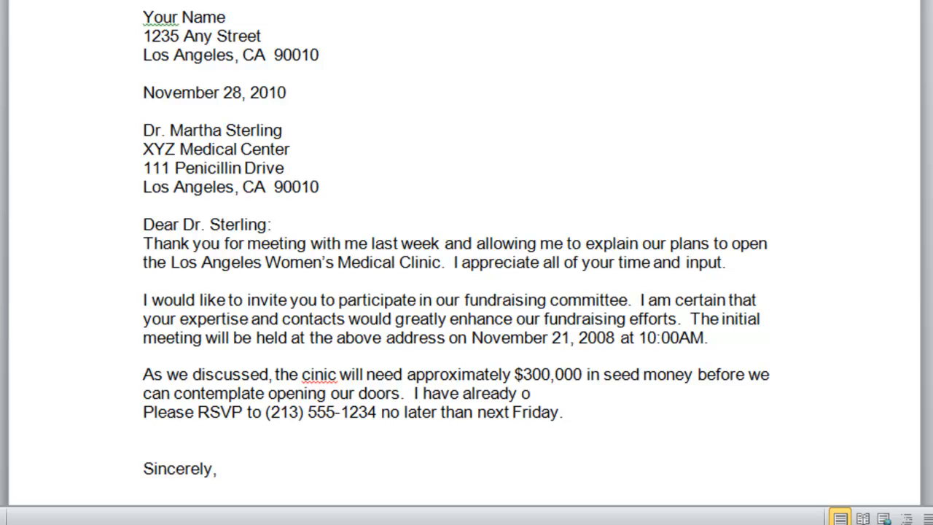
type("btained commit")
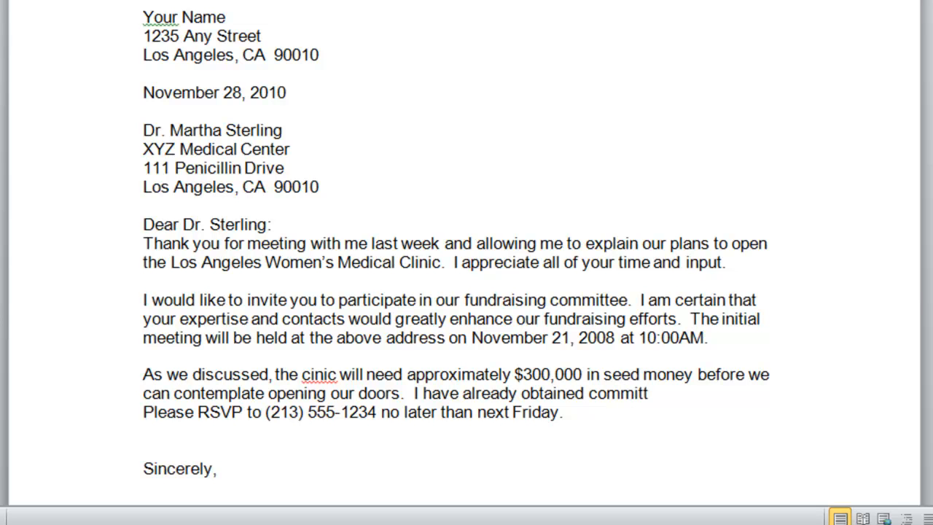
type("ments from ")
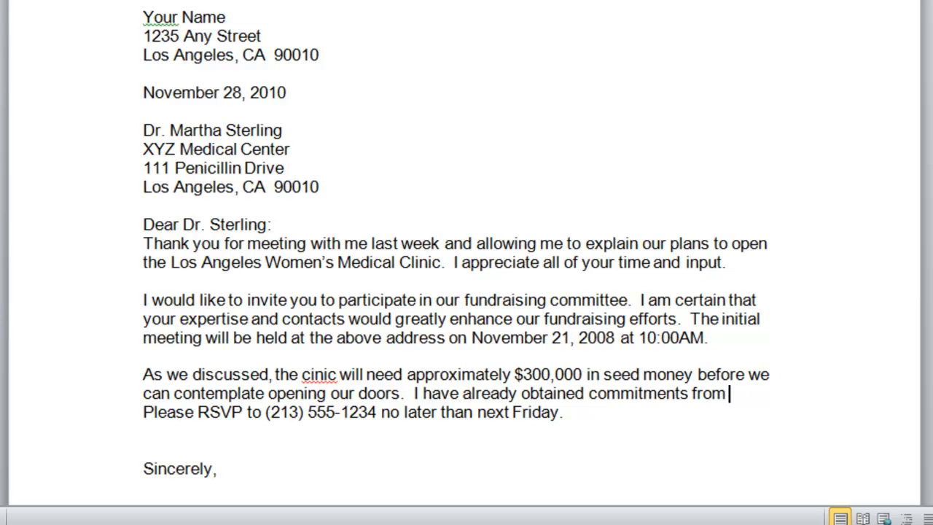
type("varius medical or")
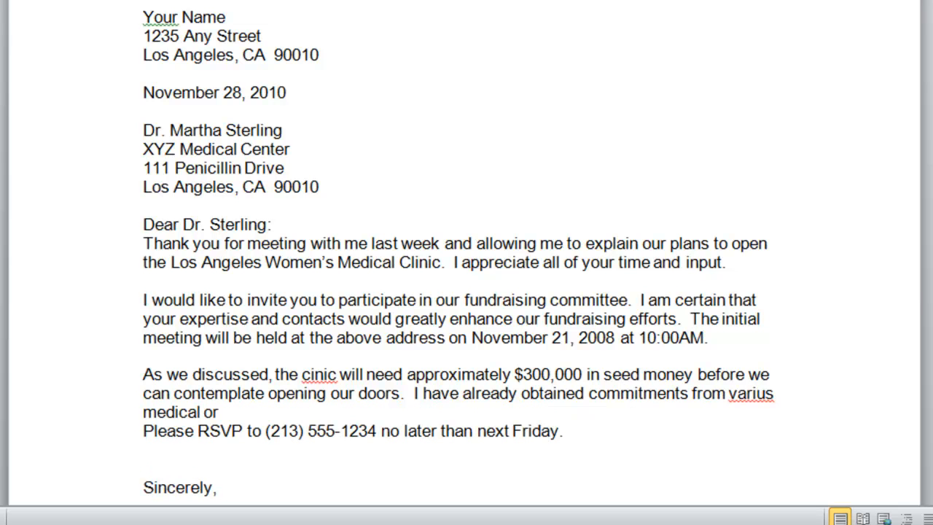
type("ganiziiotions")
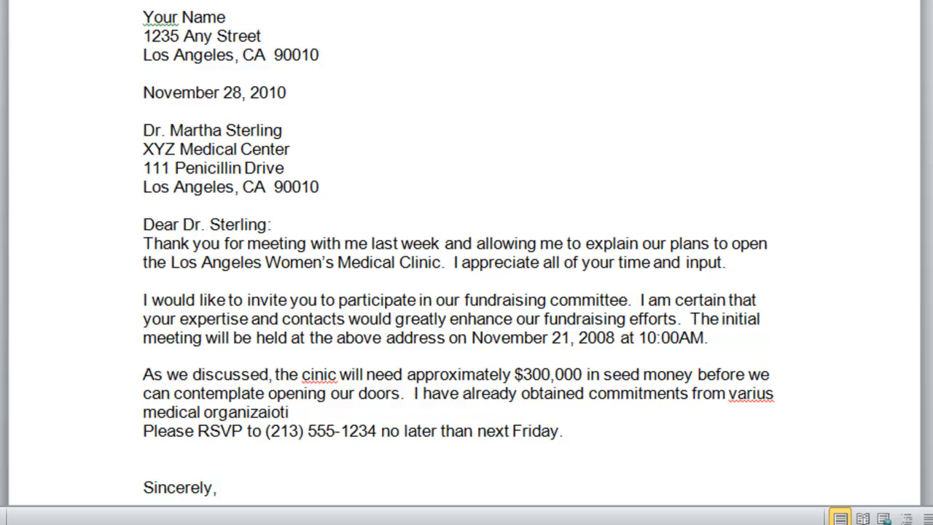
type(" for")
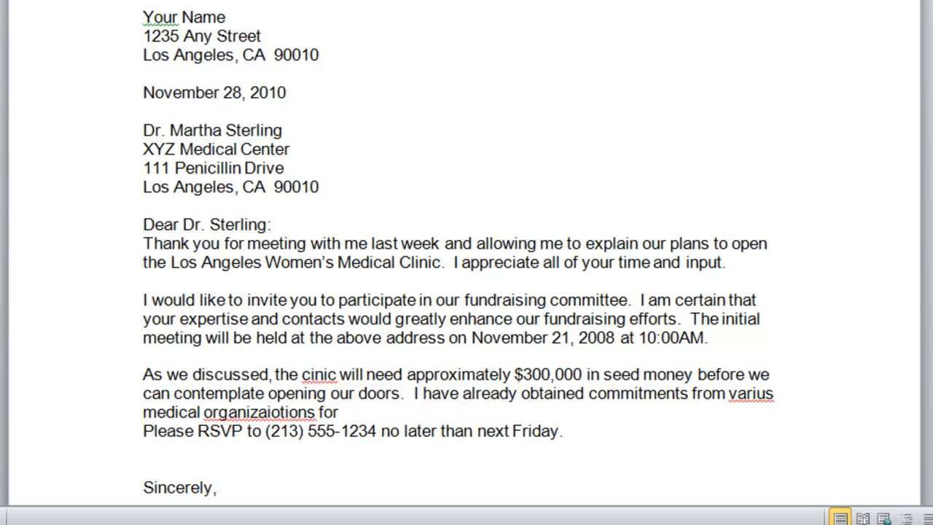
type(" $125,000")
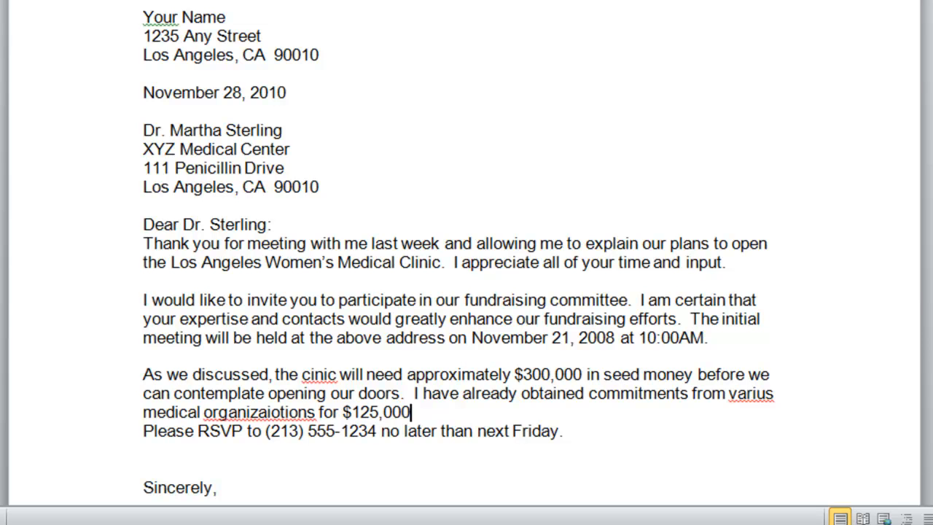
Finish the new paragraph's last sentence with "but the rest will have to be obtained through loans and contributions."
type(" but there")
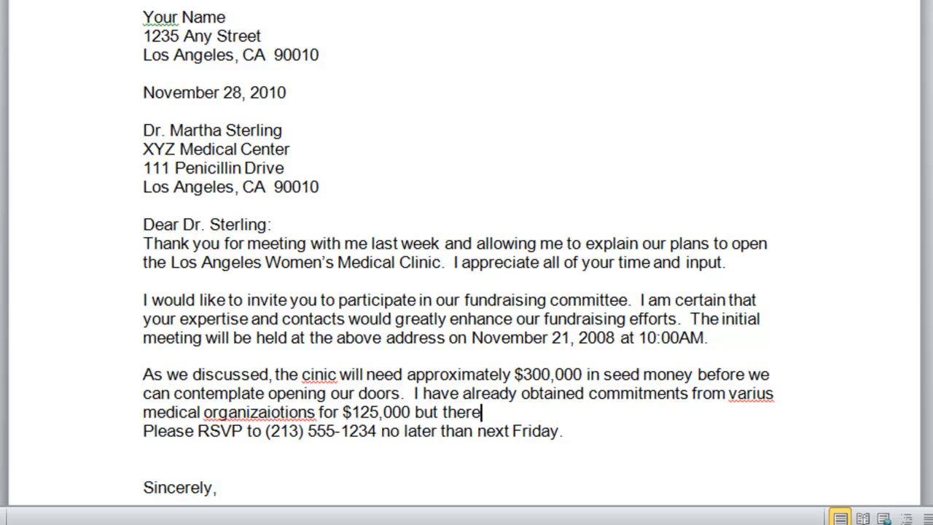
key("BackSpace")
type("rest wi")
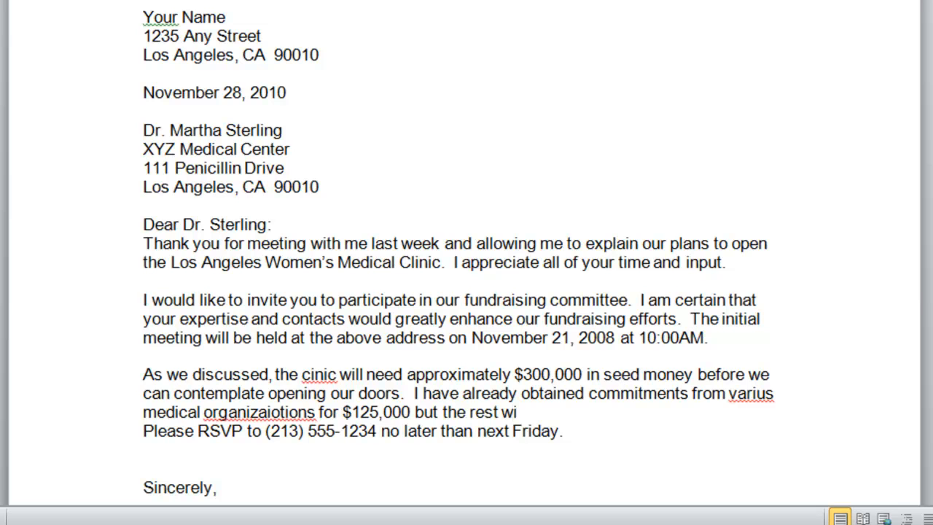
type("ll have to be obt")
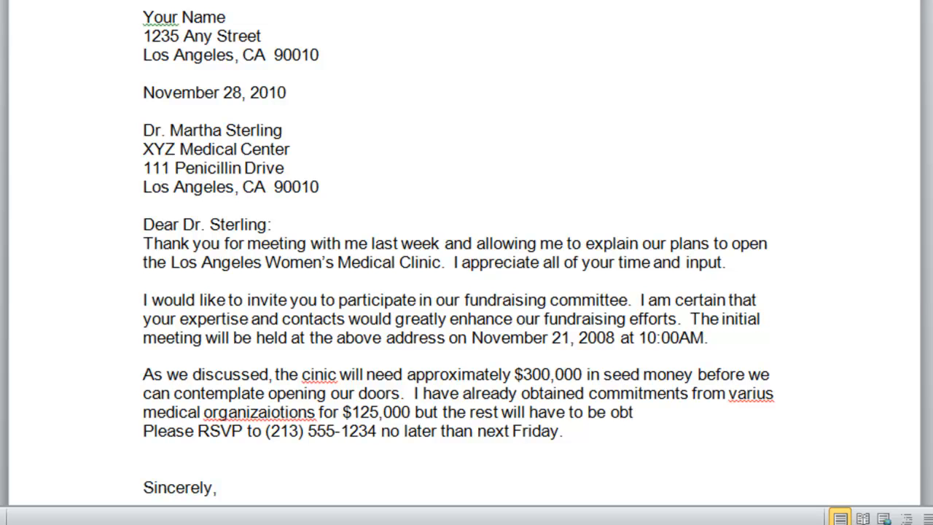
type("ained through l")
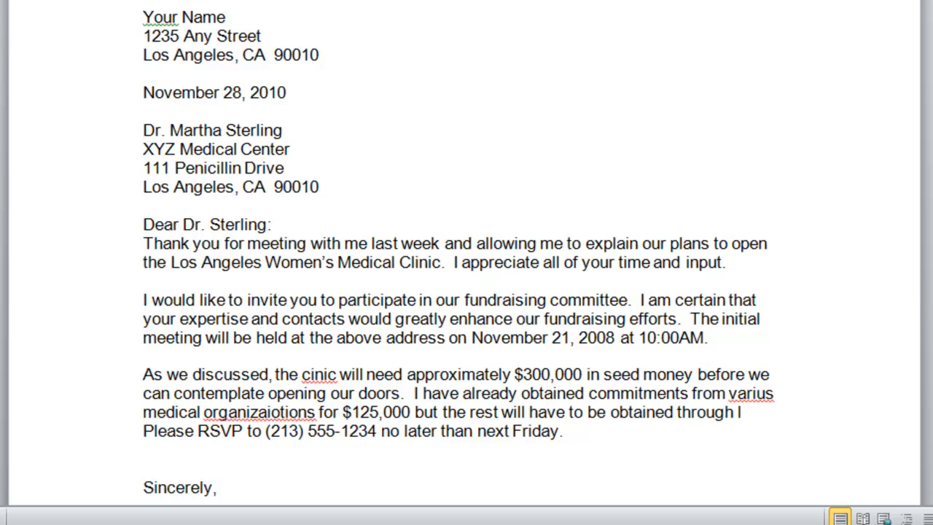
type("oans and cont")
type("ributio")
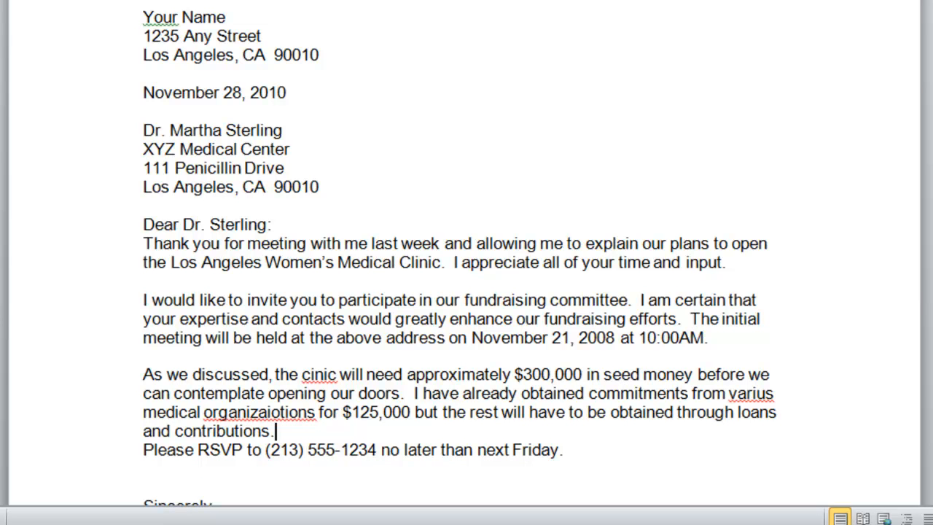
End the seed-money paragraph with "contributions." and add a blank line between it and the RSVP line
type("ns.")
key("Return")
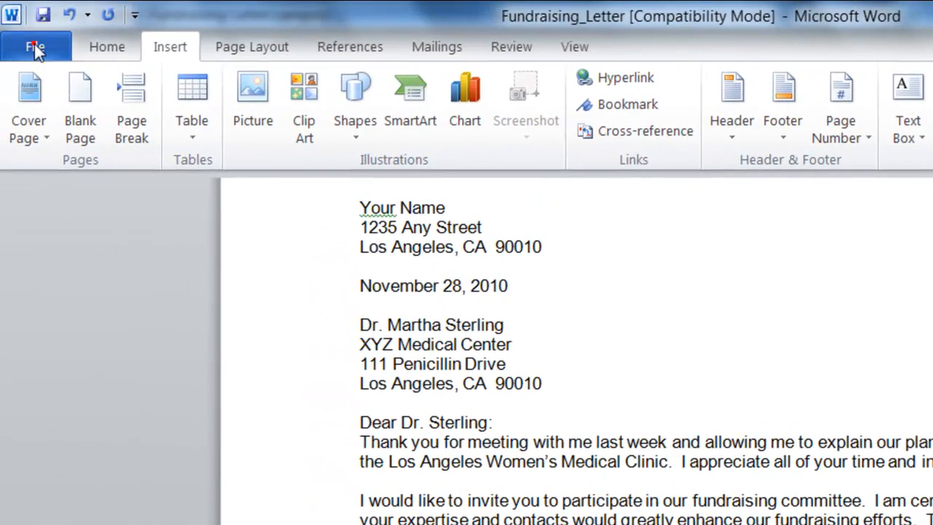
Save a copy of the letter in the same folder under the file name "Fundraising_Letter First Laste"
left_click(35, 48)
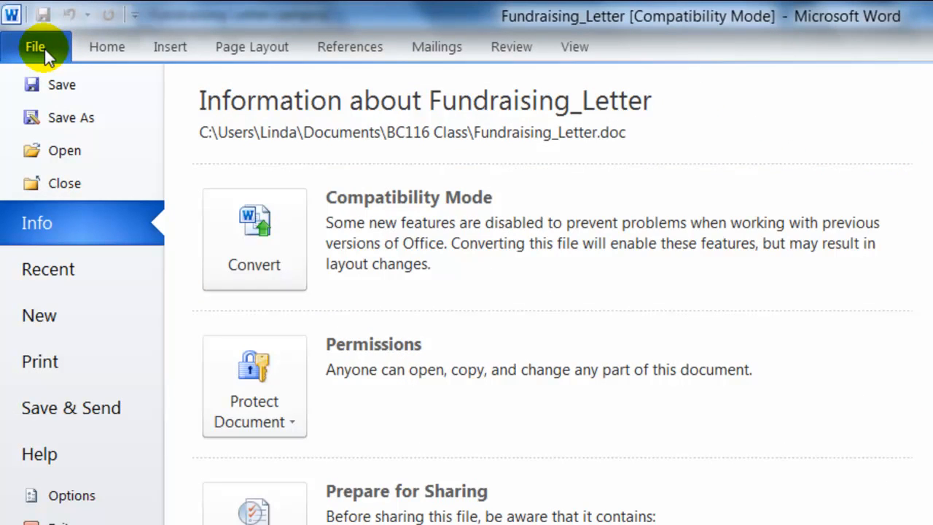
left_click(69, 119)
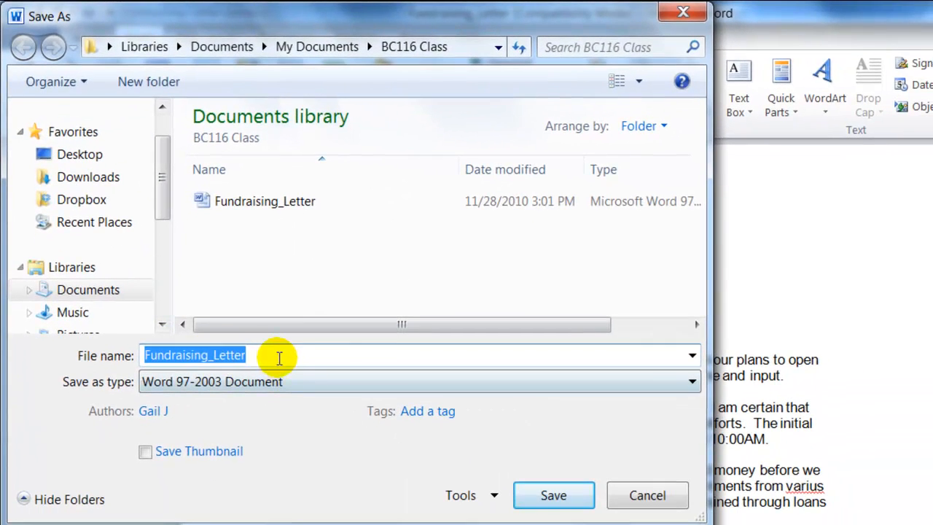
left_click(245, 355)
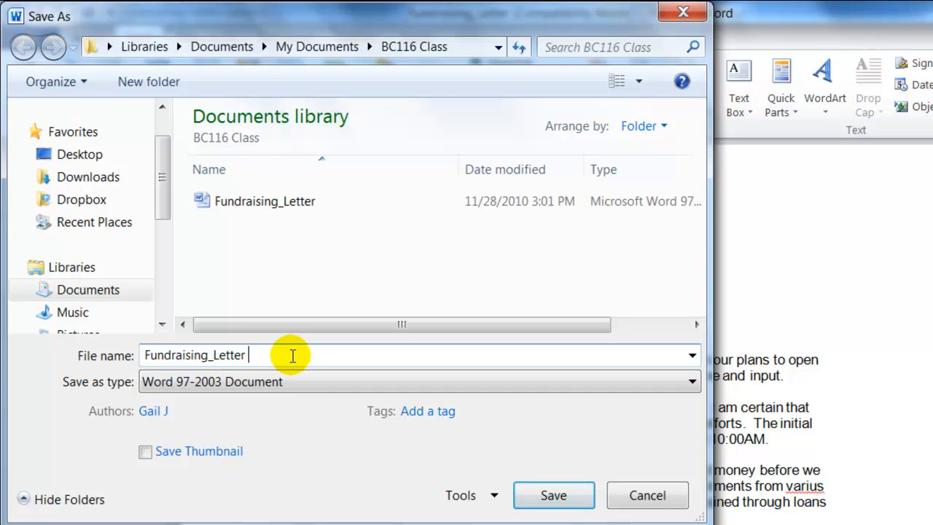
type("First ")
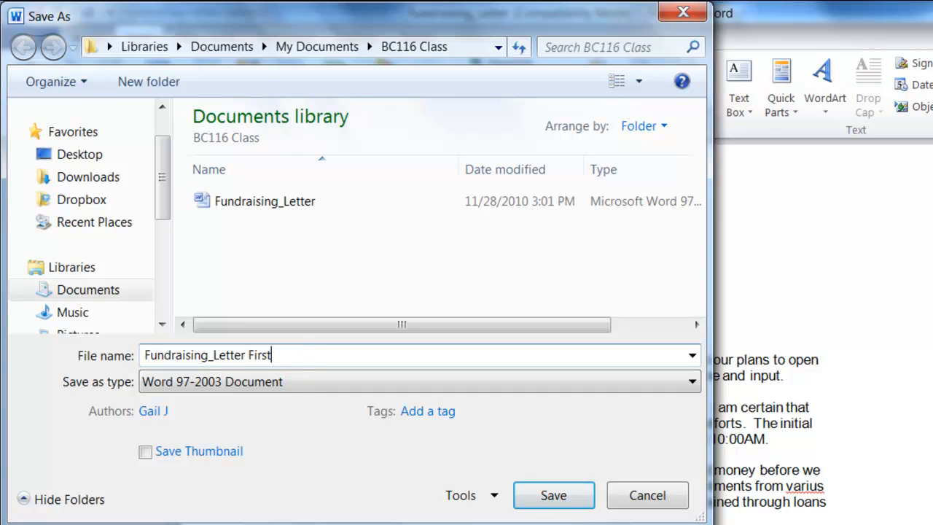
type("Laste")
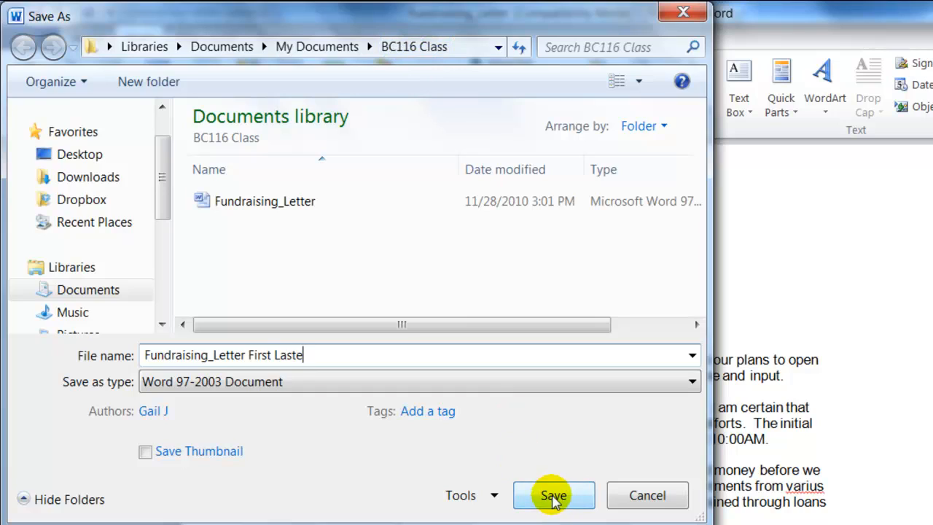
left_click(553, 500)
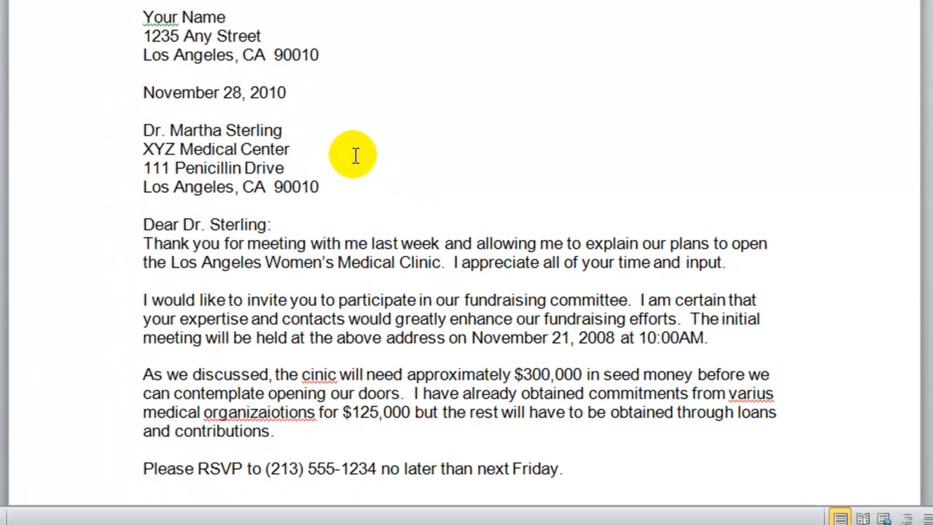
Move the seed-money paragraph above the paragraph starting "I would like to invite you", with a blank line on either side
left_click(137, 370)
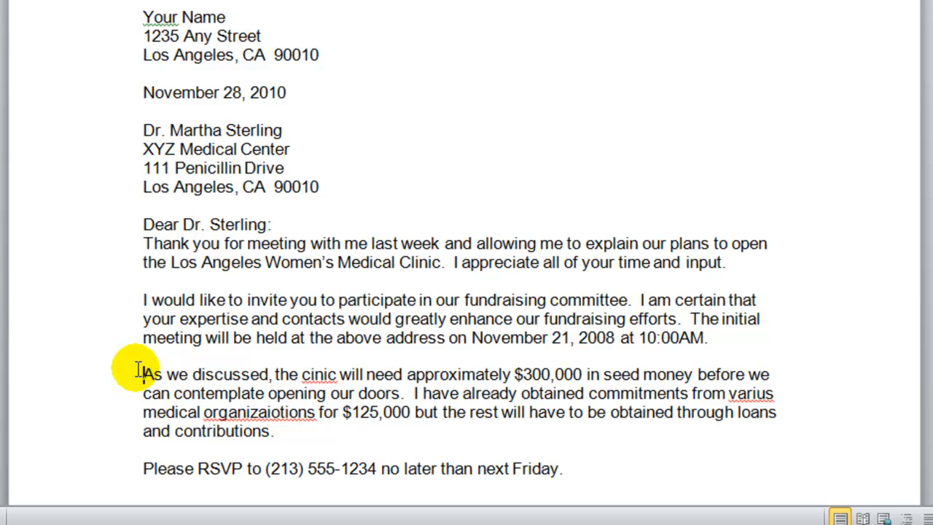
key("shift+Down")
key("shift+Down")
key("shift+Down")
key("shift+Down")
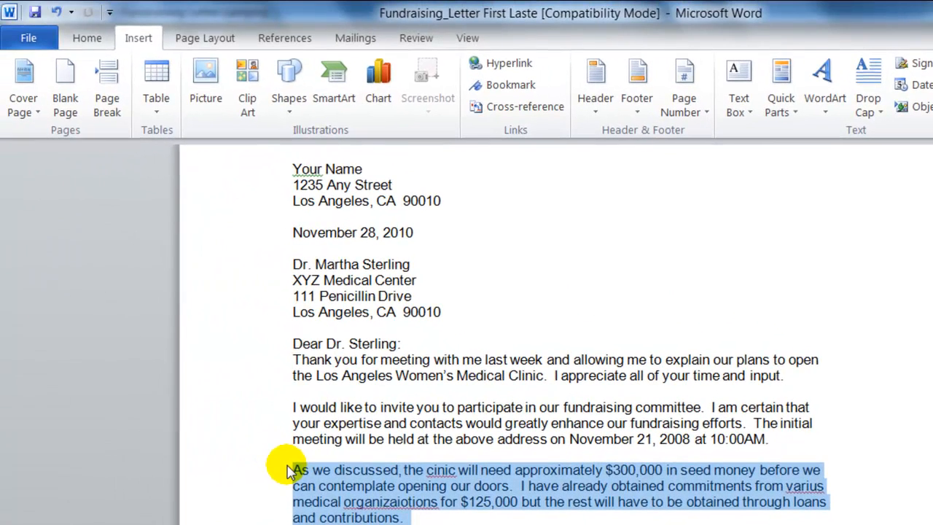
left_click(87, 40)
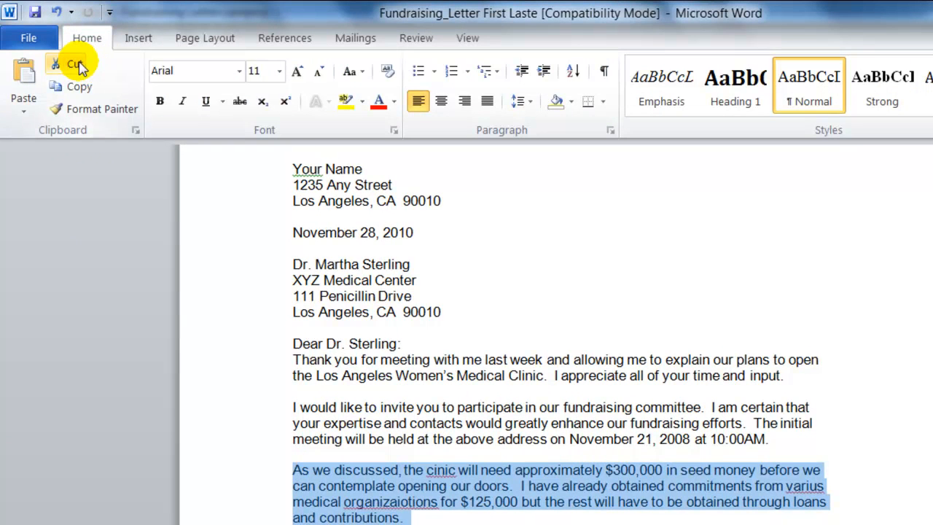
left_click(73, 64)
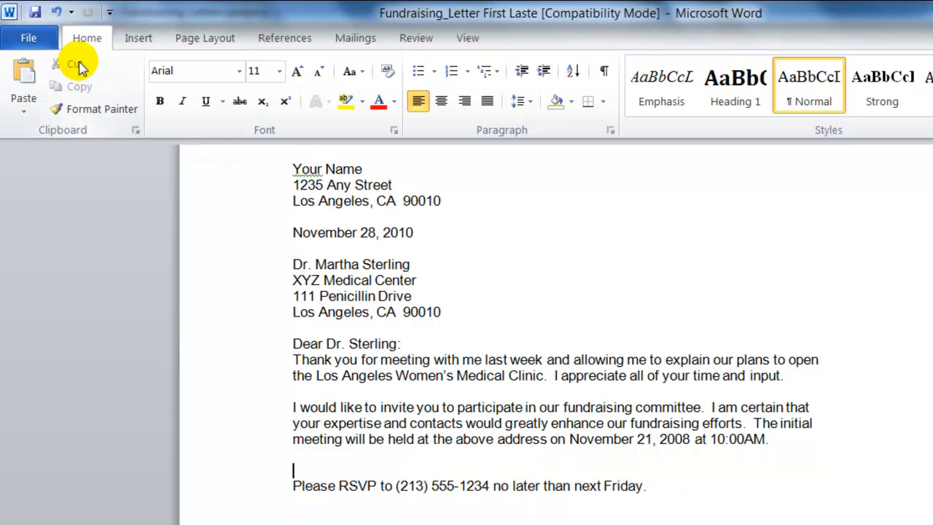
left_click(328, 392)
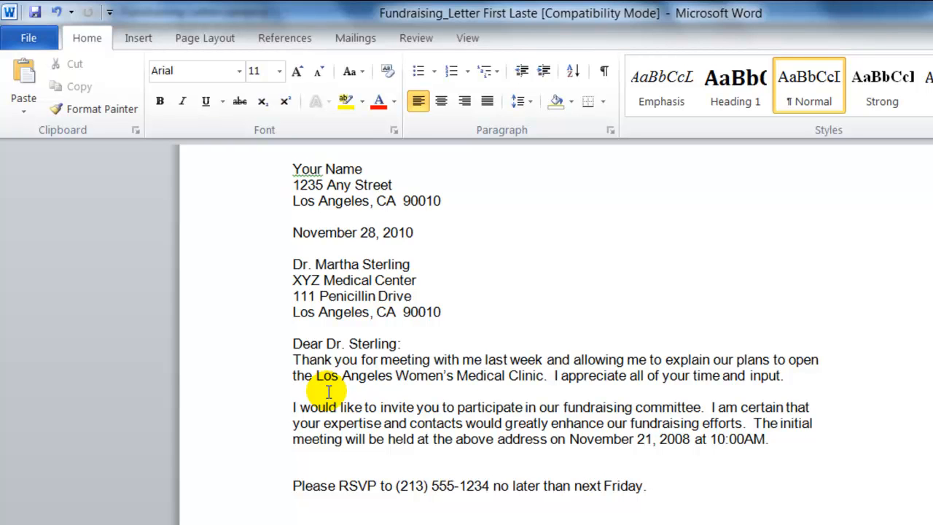
key("Return")
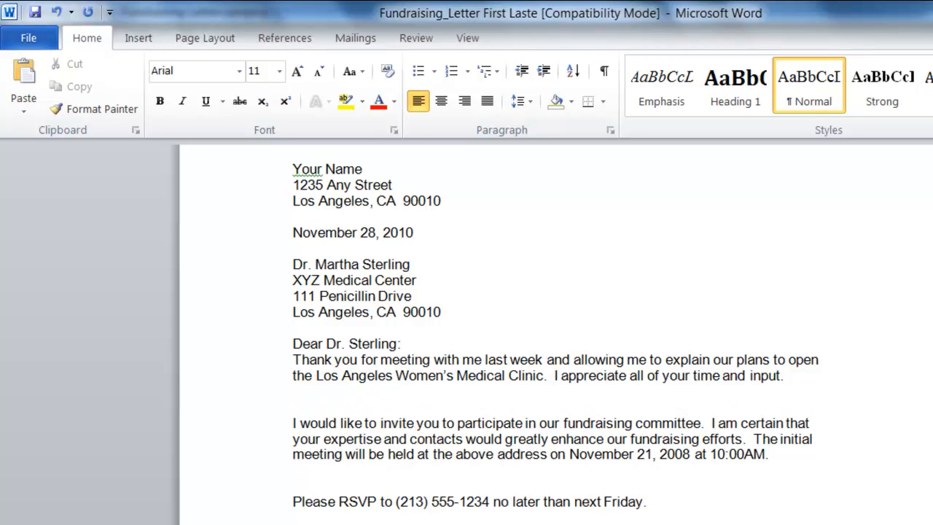
left_click(23, 79)
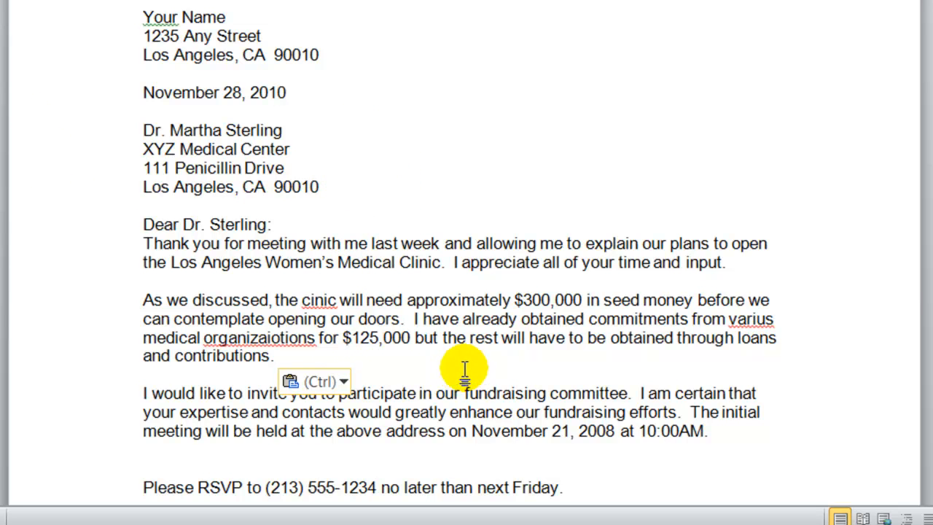
Remove the extra blank line above the RSVP line
scroll(503, 380, "down", 1)
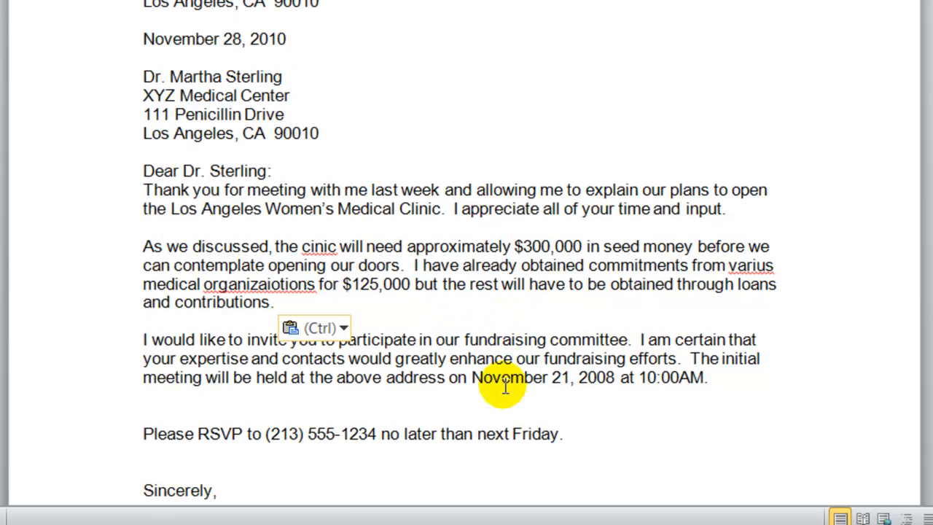
left_click(202, 395)
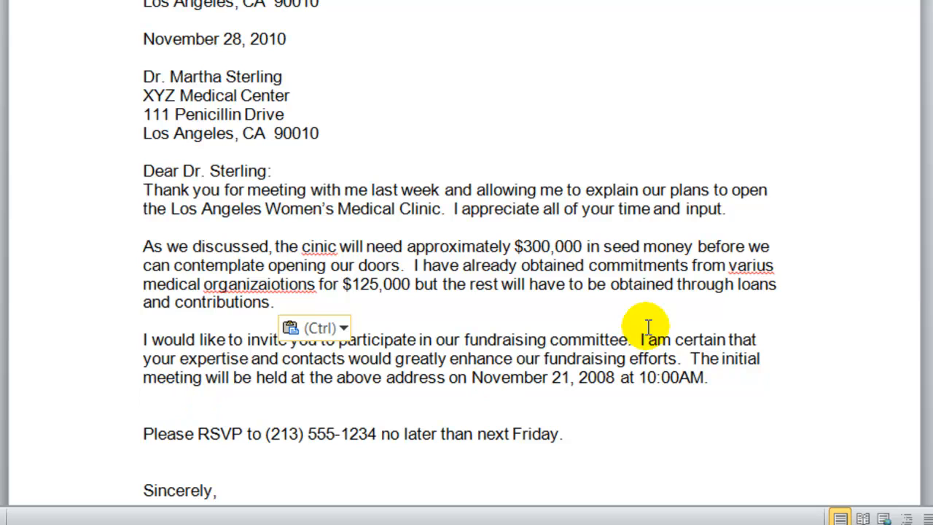
left_click(91, 402)
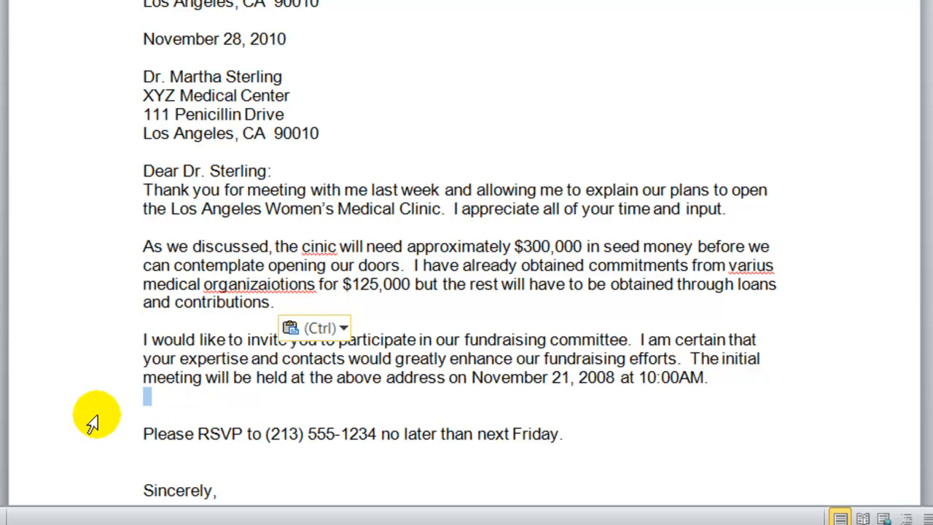
left_click(93, 419)
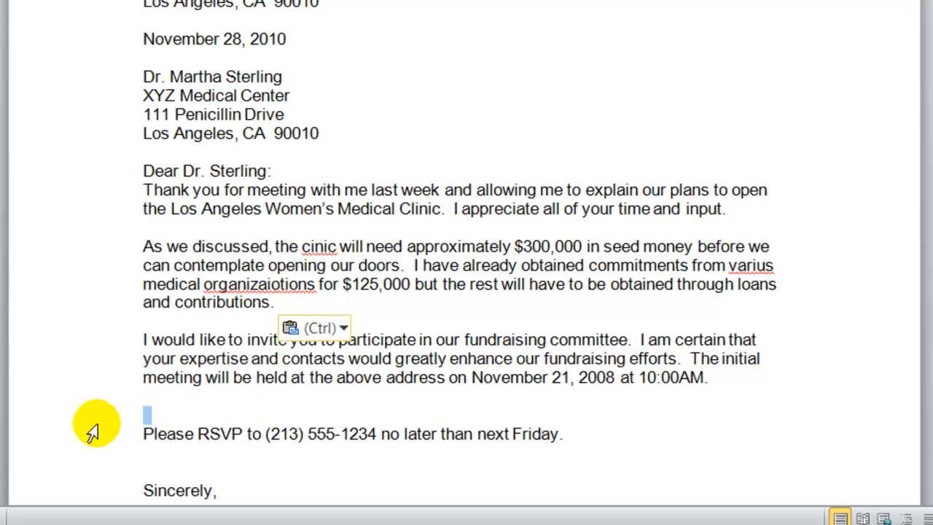
left_click(154, 415)
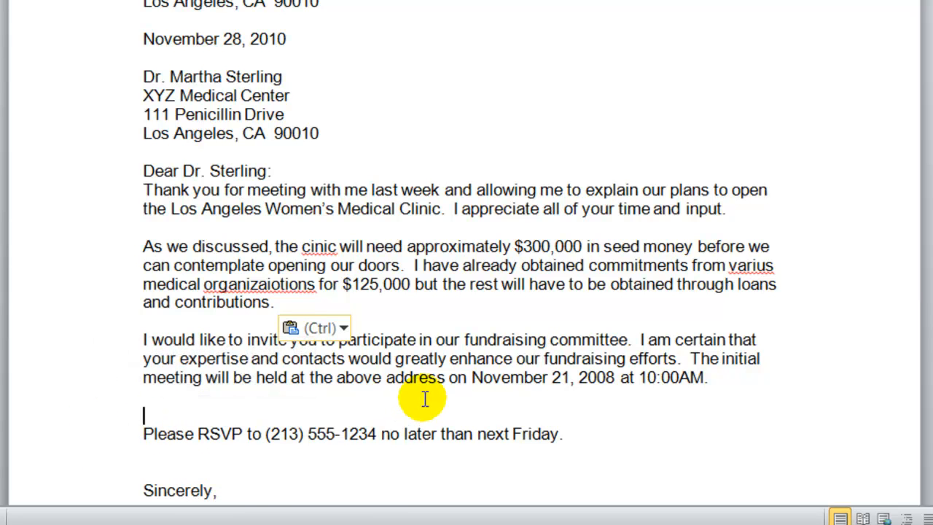
key("BackSpace")
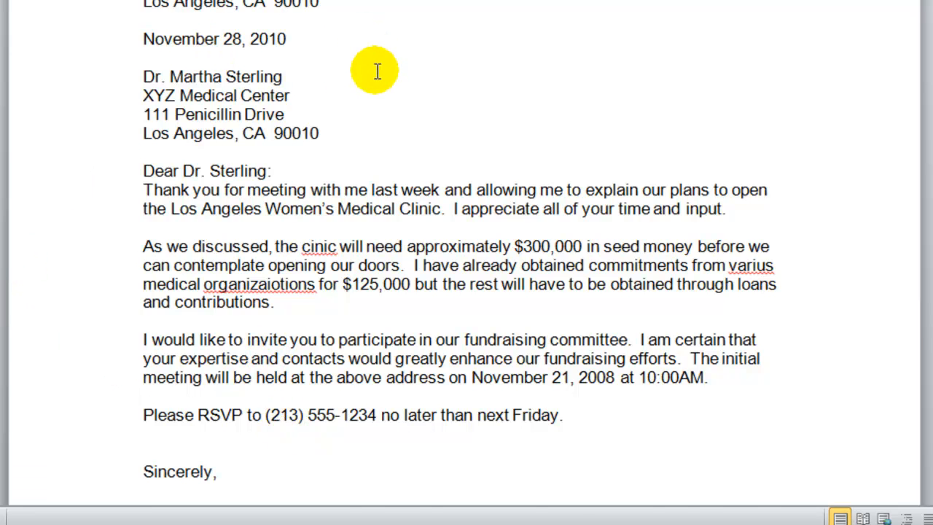
Start a spelling and grammar check from the top of the letter and ignore the flagged "Your Name" once
scroll(375, 71, "up", 3)
left_click(140, 124)
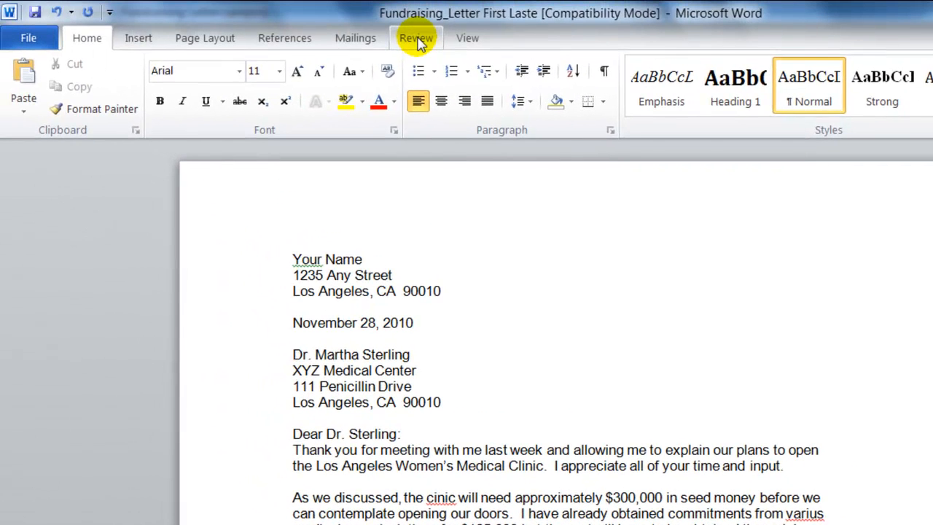
left_click(400, 14)
left_click(30, 102)
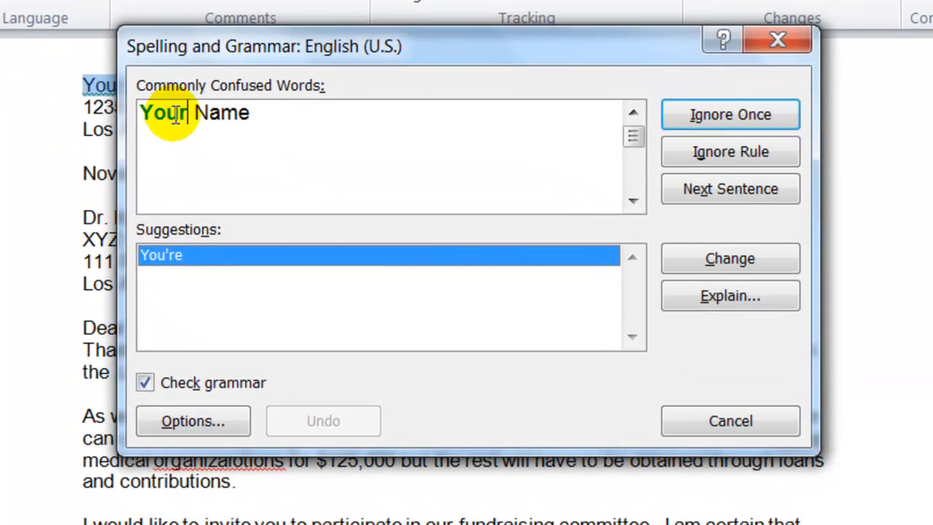
left_click(198, 128)
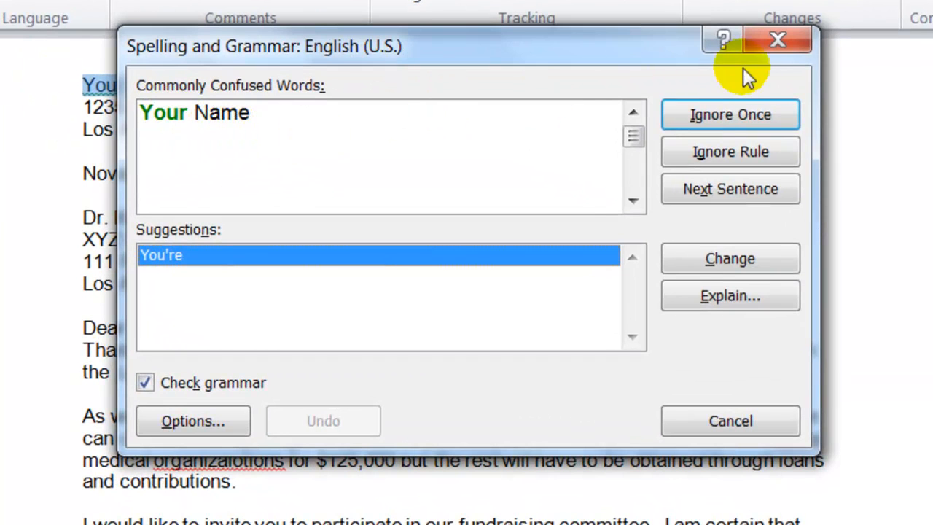
left_click(729, 117)
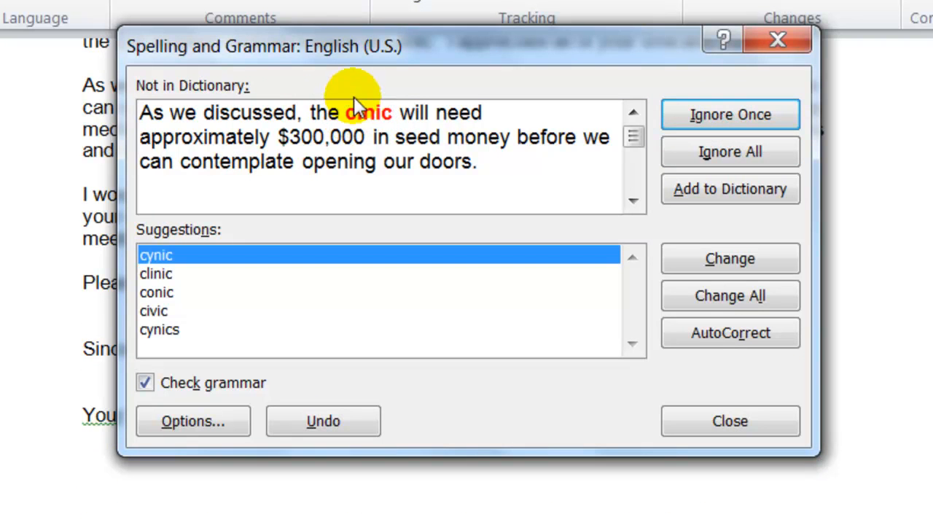
Correct the misspelled words to "clinic", "various" and "organizations", then ignore the flagged "Your Name" in the signature and close the check
left_click(161, 276)
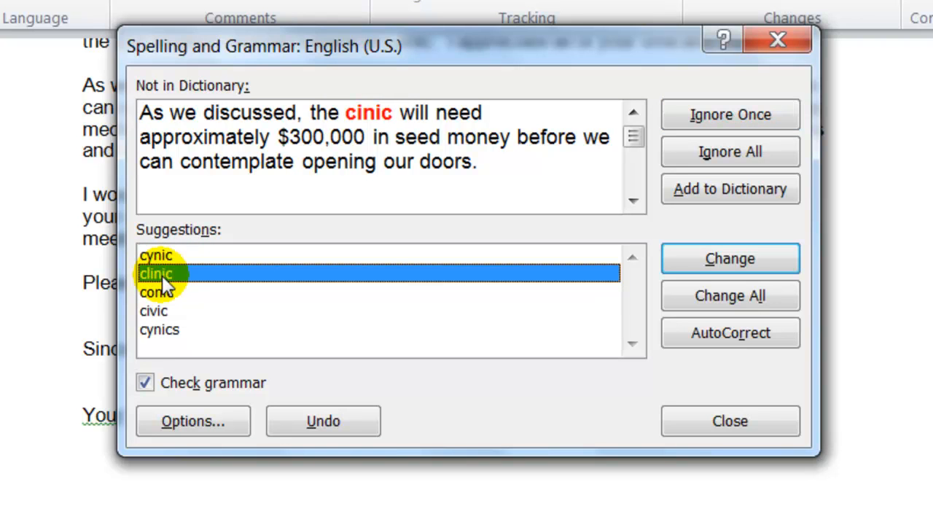
left_click(696, 261)
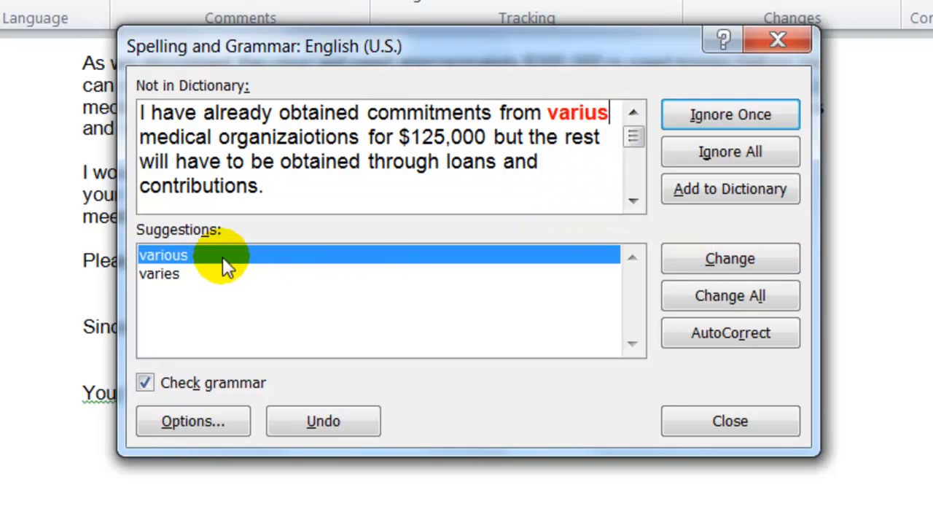
left_click(731, 261)
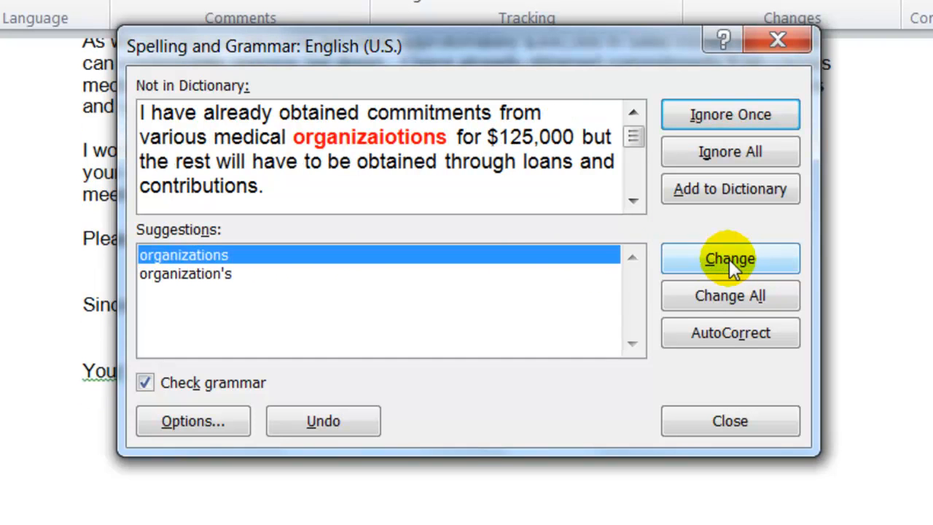
left_click(254, 257)
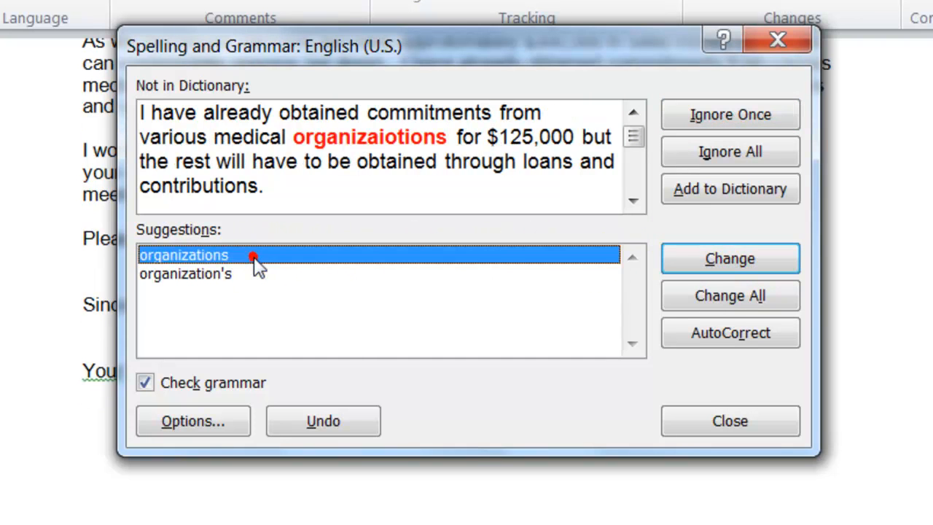
left_click(741, 259)
left_click(742, 260)
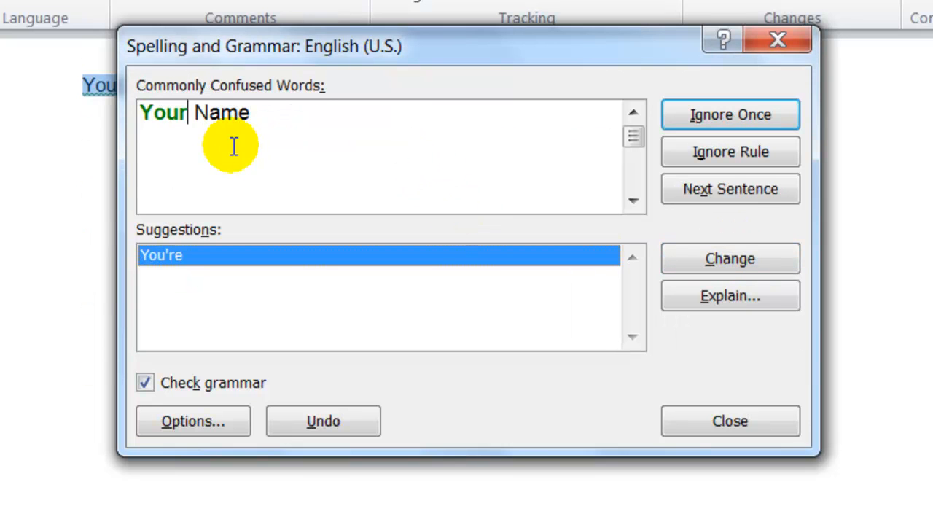
left_click(760, 117)
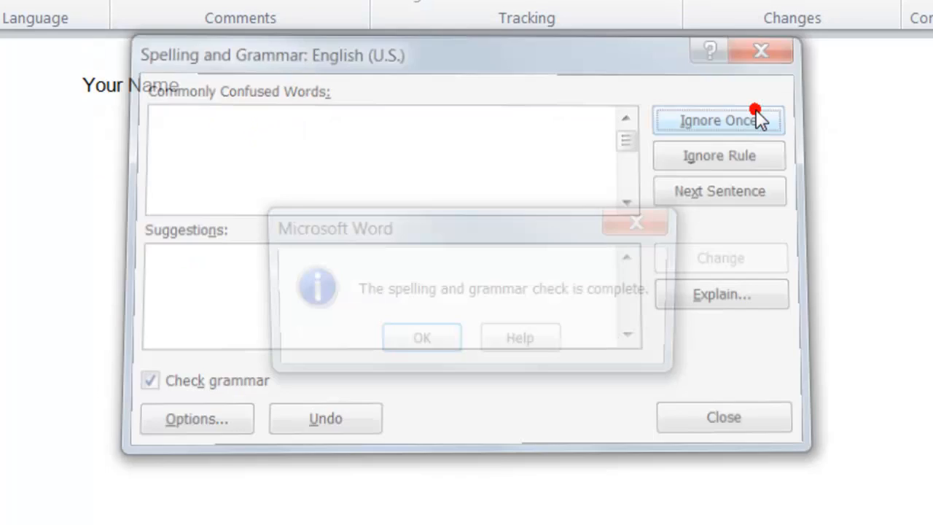
left_click(435, 341)
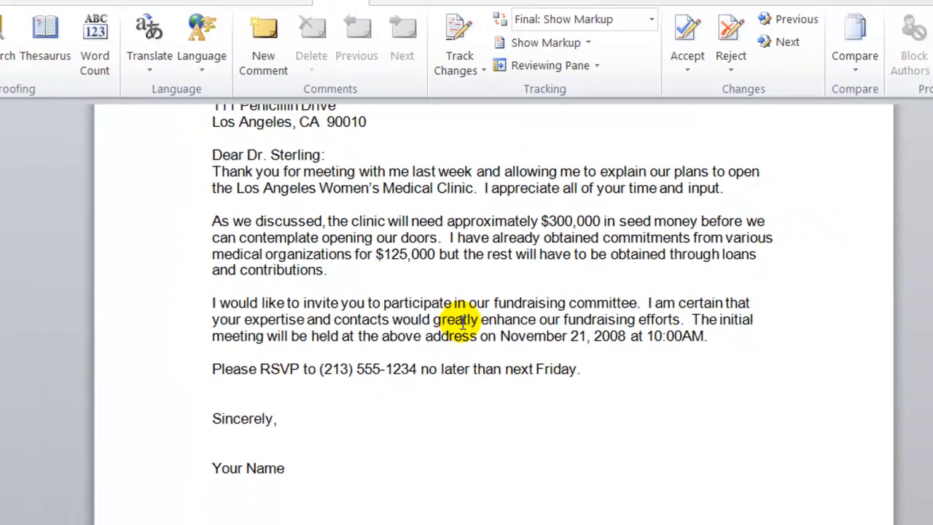
Save the spell-checked letter under its current file name
scroll(425, 329, "up", 5)
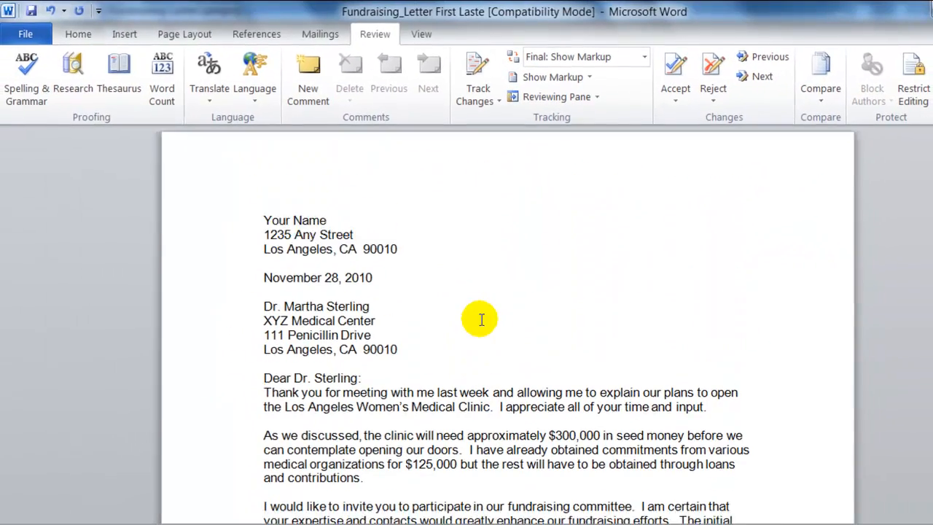
left_click(32, 16)
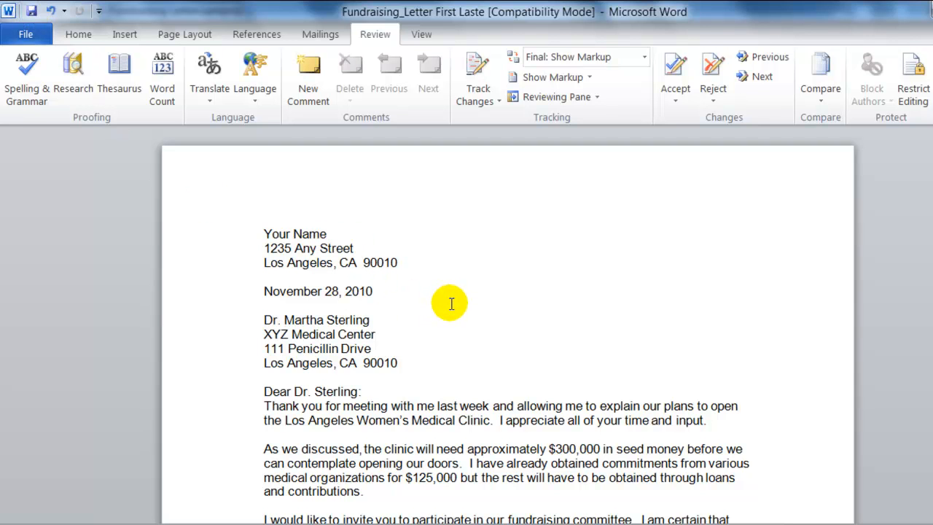
left_click(72, 34)
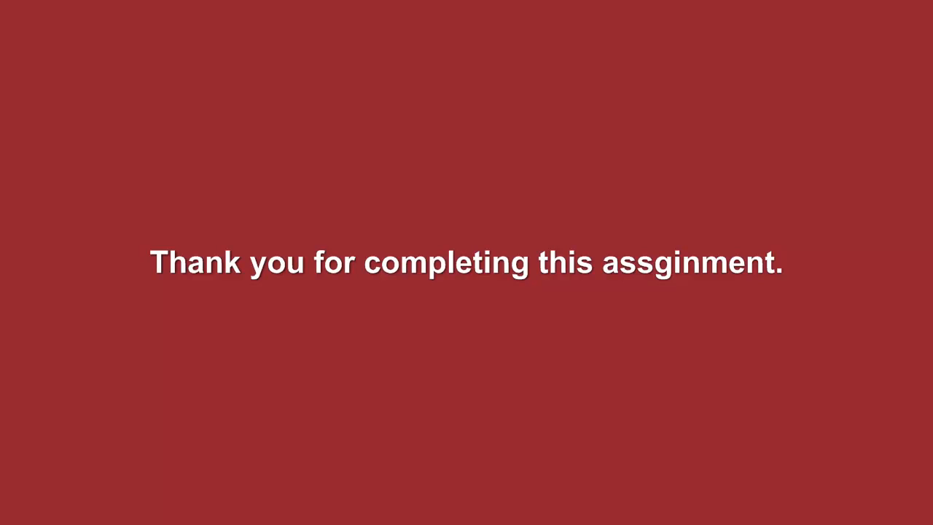